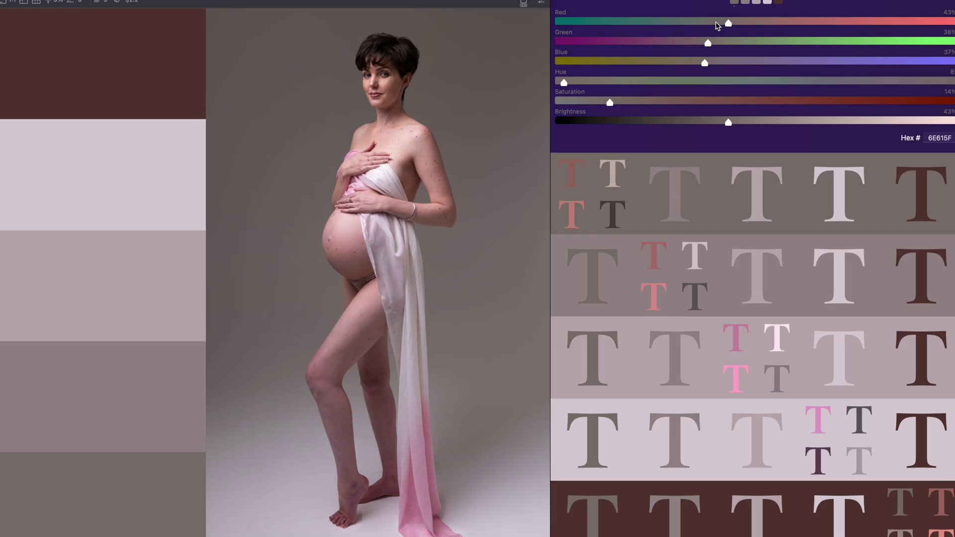
Step: Lower the Red in ColorWell's base grey until it reads 5F615F, then return to the desktop
mouse_move(718, 23)
mouse_down()
mouse_move(788, 40)
mouse_move(704, 24)
mouse_up()
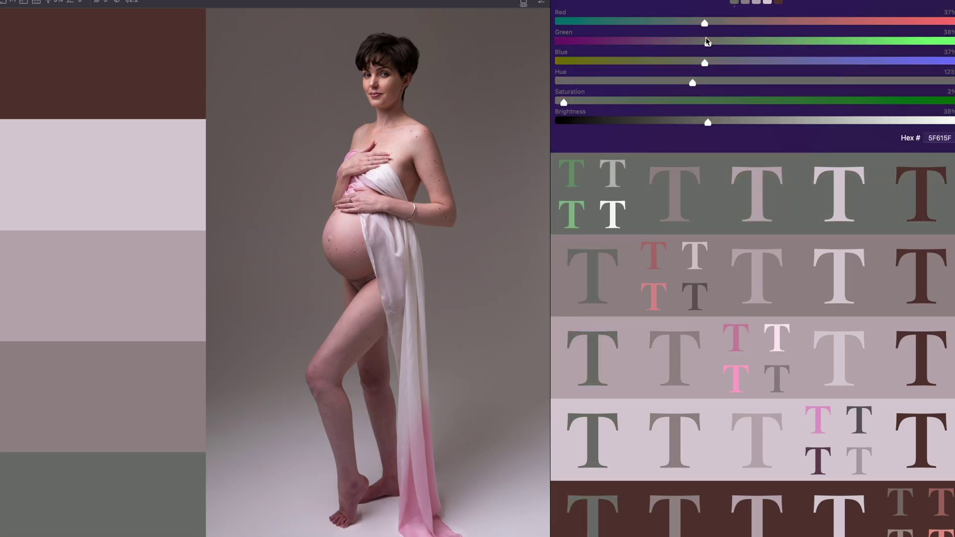
click(797, 483)
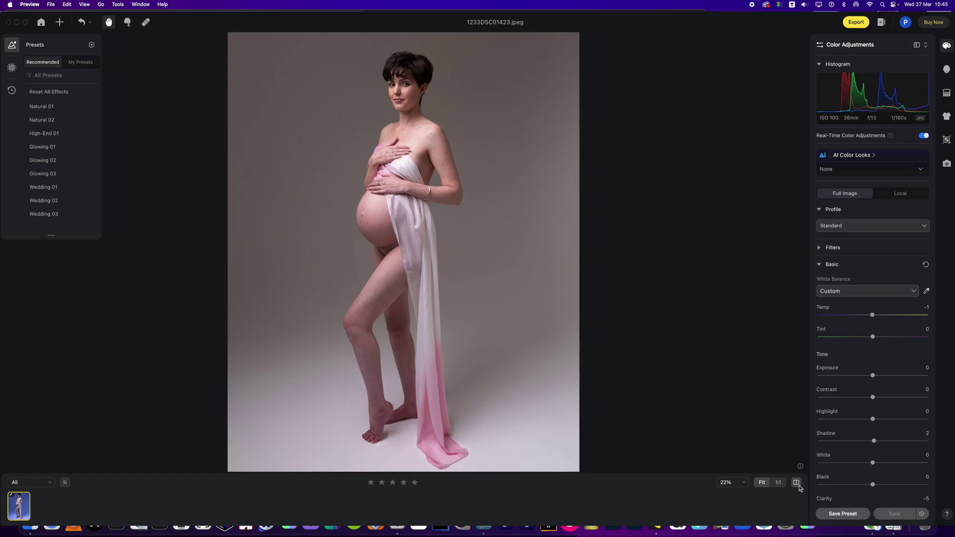
click(796, 482)
click(796, 483)
click(797, 483)
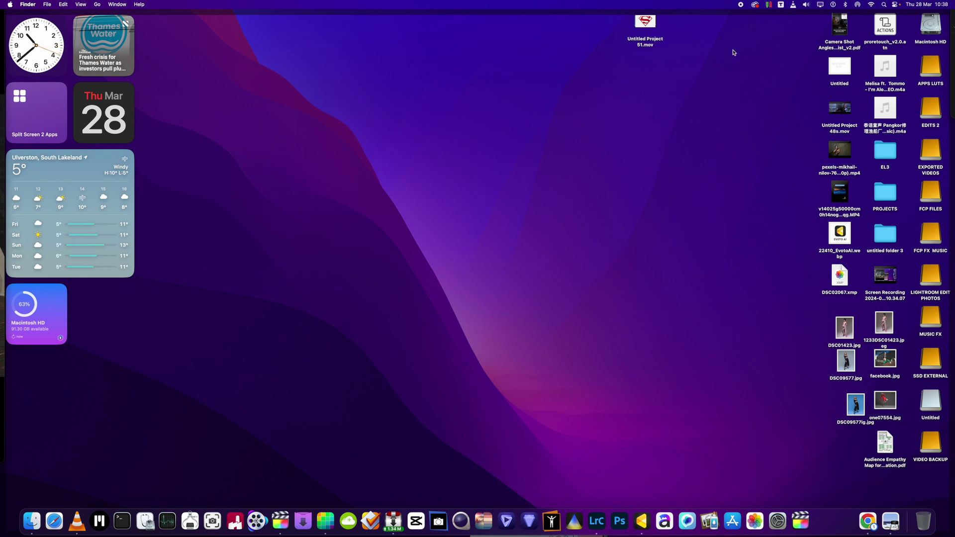
Step: Add a Lightroom Background mask with Temp -100 and Tint reset to 0, then minimise Lightroom
click(596, 521)
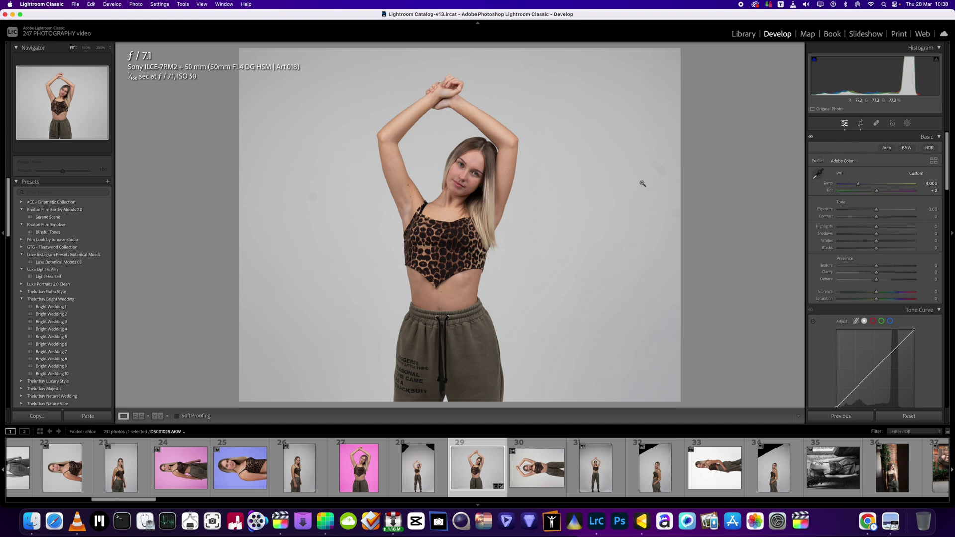
click(908, 125)
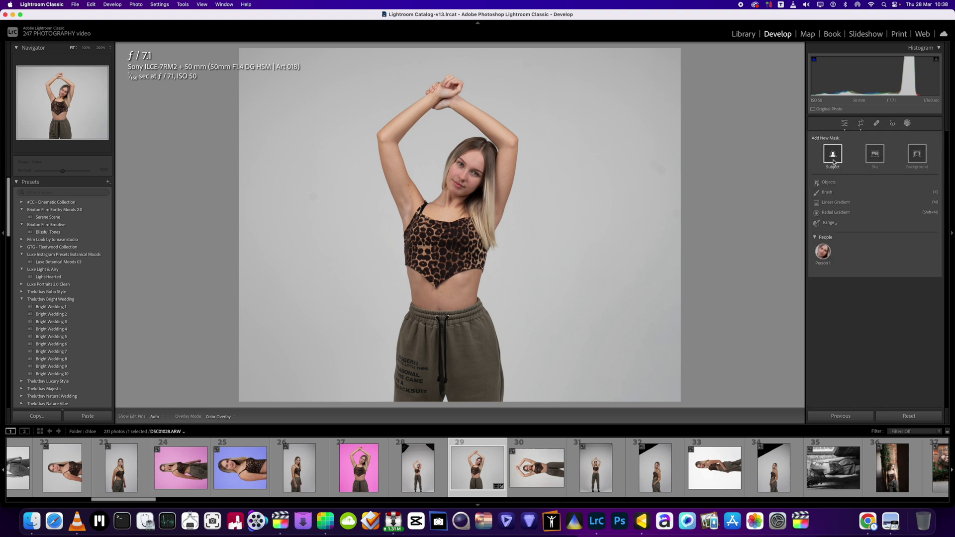
click(923, 159)
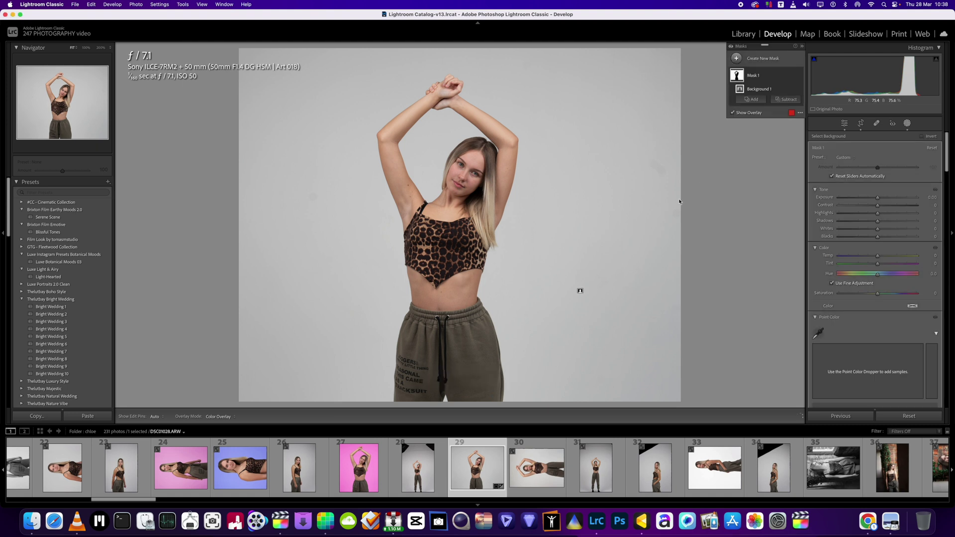
click(879, 260)
drag(878, 260, 836, 273)
double_click(830, 263)
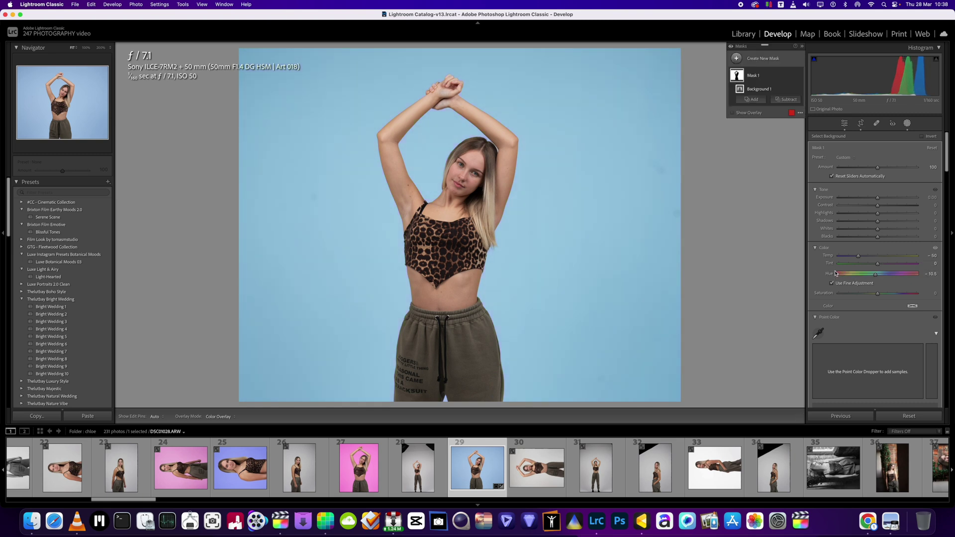
click(12, 14)
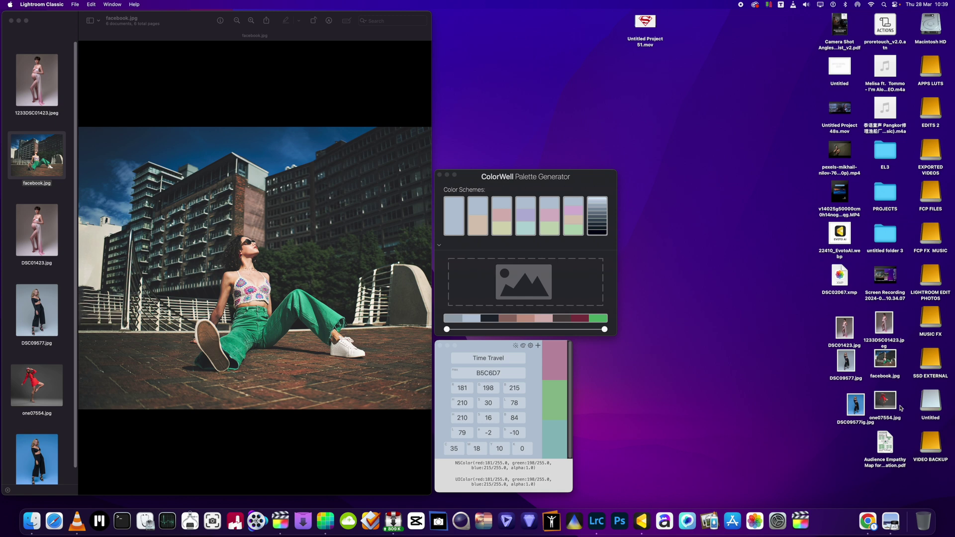
Step: Drop facebook.jpg onto ColorWell's Palette Generator to extract its colour palette
drag(891, 366, 524, 285)
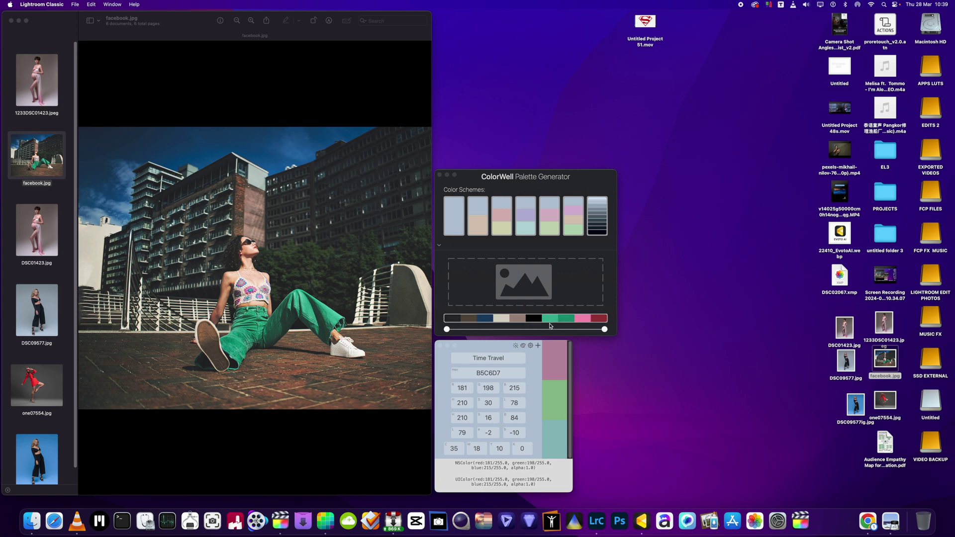
Step: Pick Miami Jade 159277 from the facebook palette, then generate a palette from 1233DSC01423.jpeg
click(582, 280)
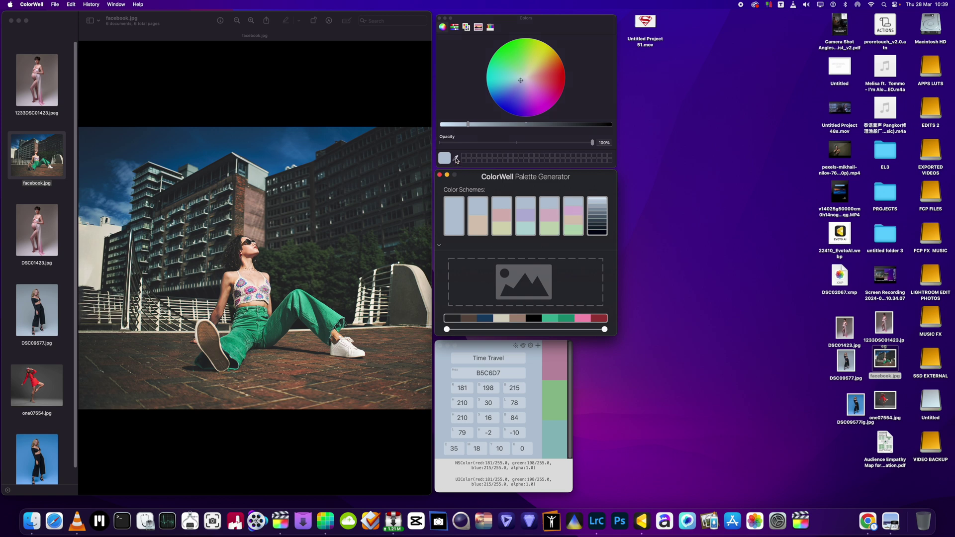
click(455, 158)
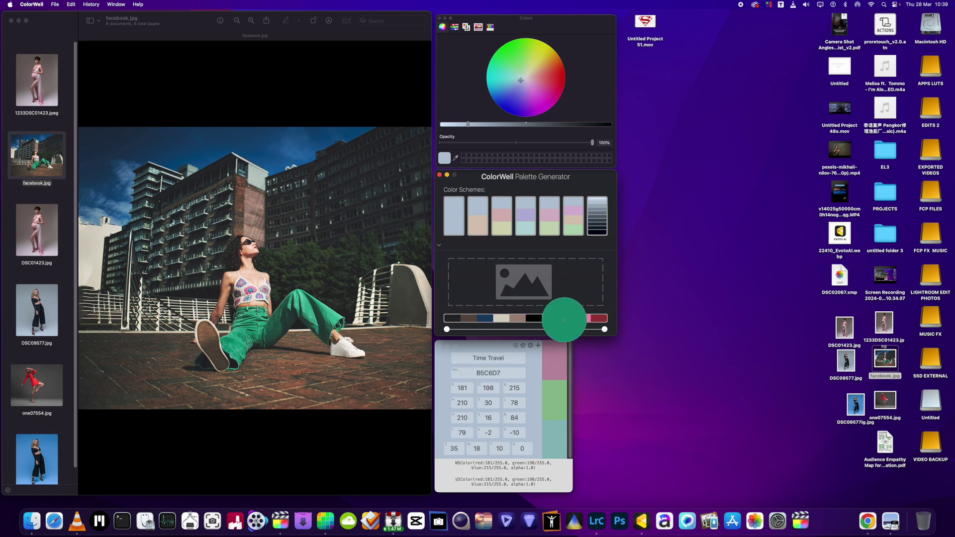
click(564, 321)
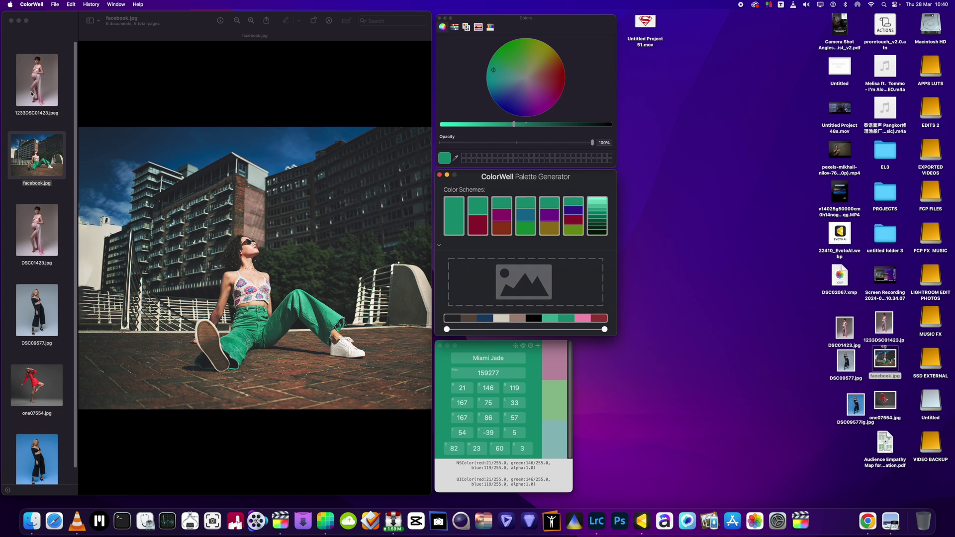
drag(30, 91, 525, 284)
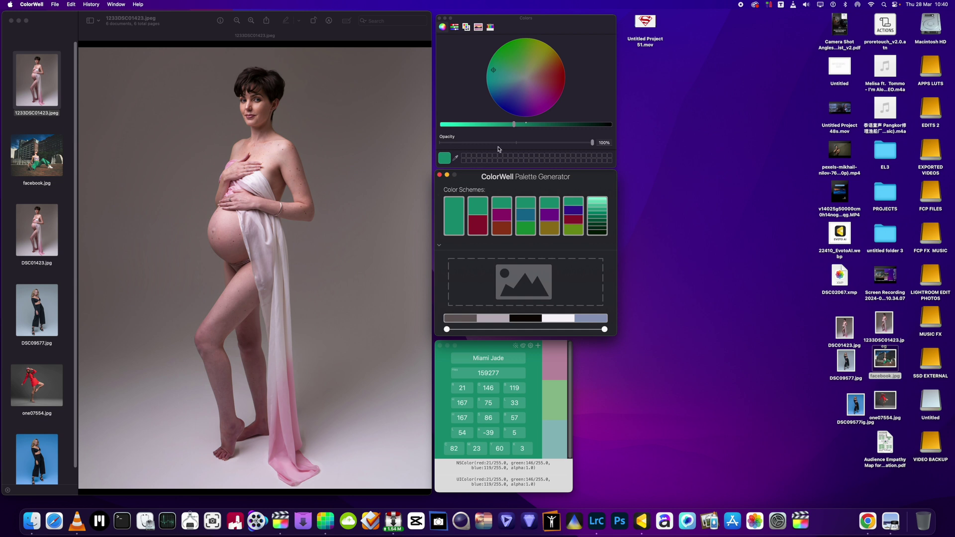
Step: Sample the palette's dark grey and load its split complementary scheme as swatches
click(456, 159)
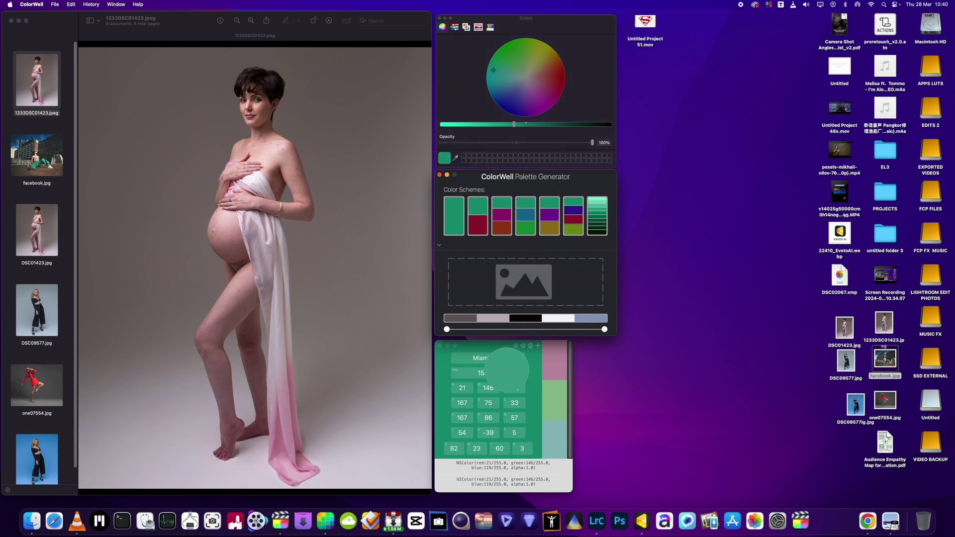
click(463, 320)
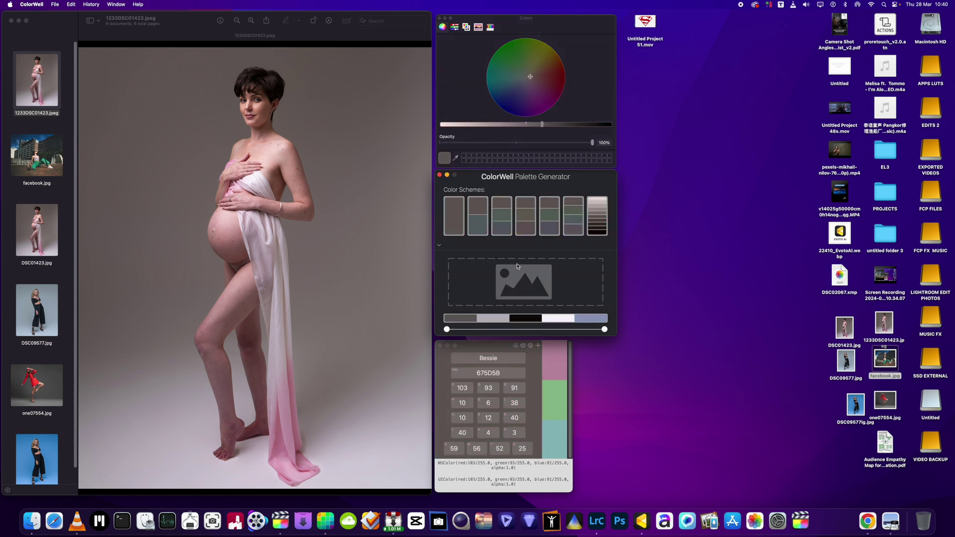
click(500, 230)
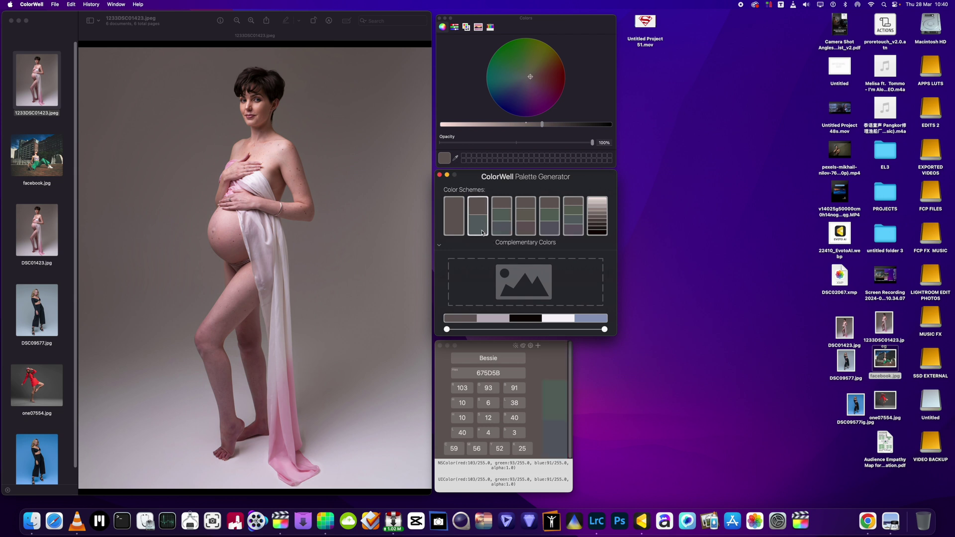
Step: Sample Midnight Blush 909BBD from the palette's blue end and load its complementary swatches
click(579, 314)
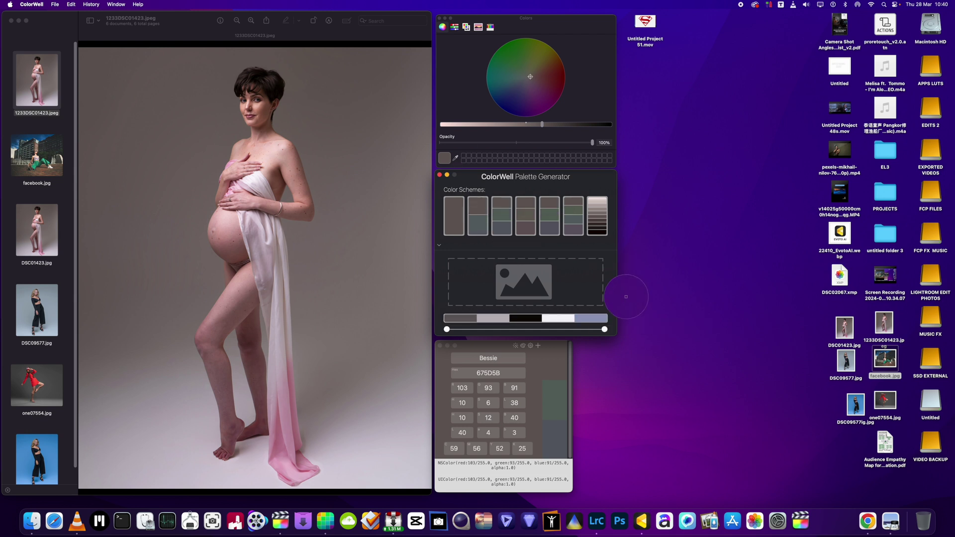
click(594, 321)
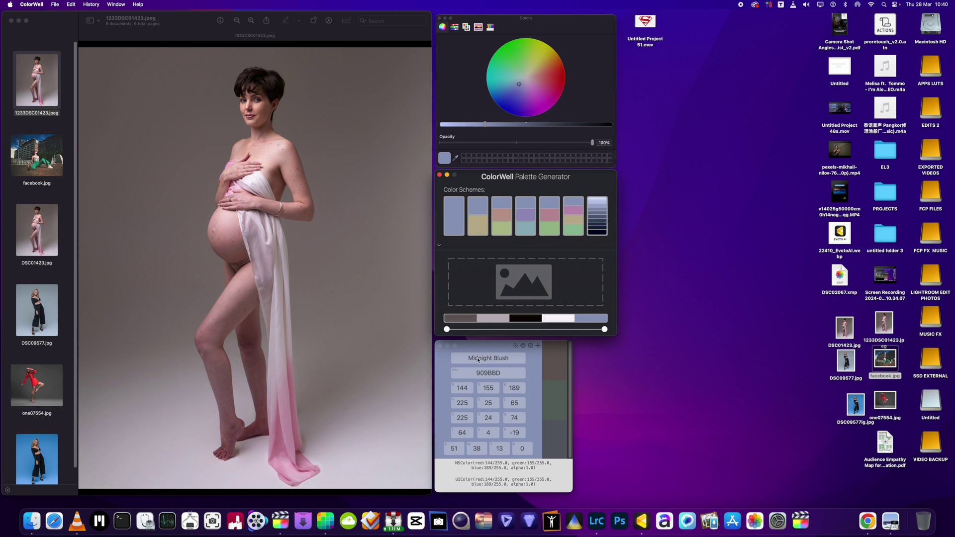
click(476, 214)
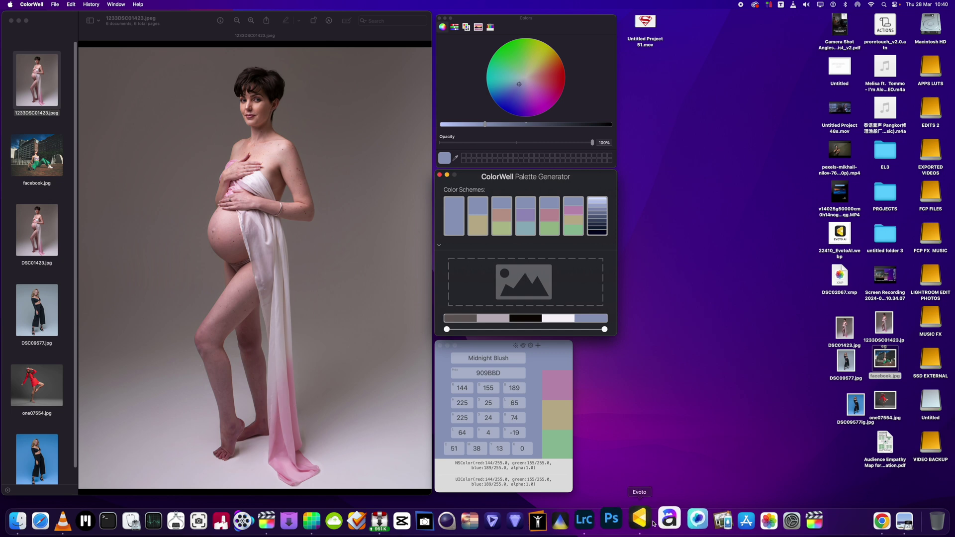
Step: Open 1233DSC01423.jpeg in Evoto and switch Color Adjustments to Local, Background only
click(643, 523)
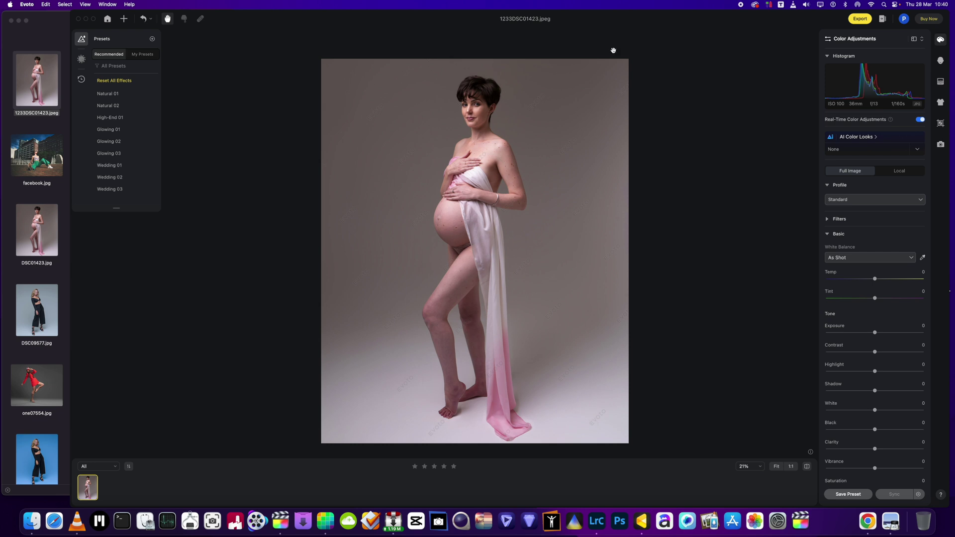
drag(618, 19, 552, 19)
drag(888, 49, 936, 33)
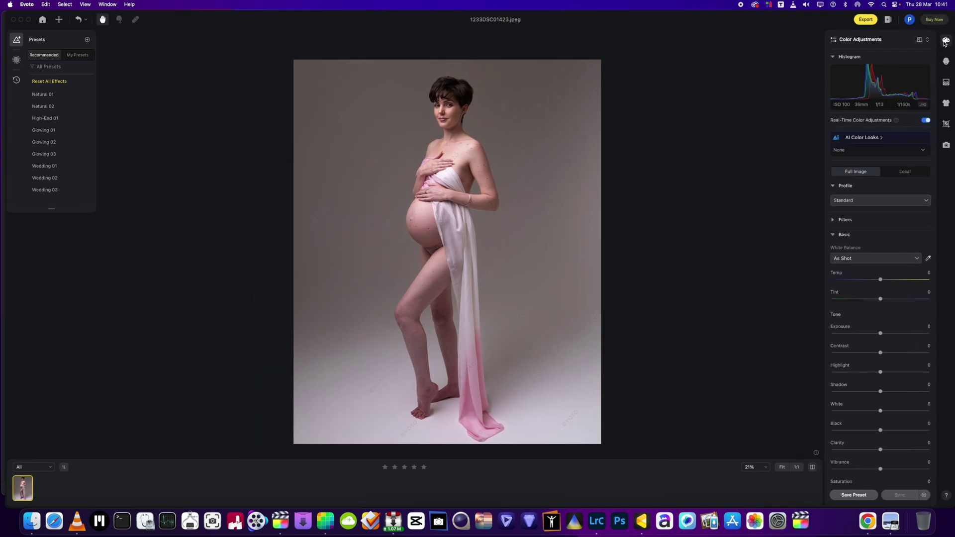
click(945, 42)
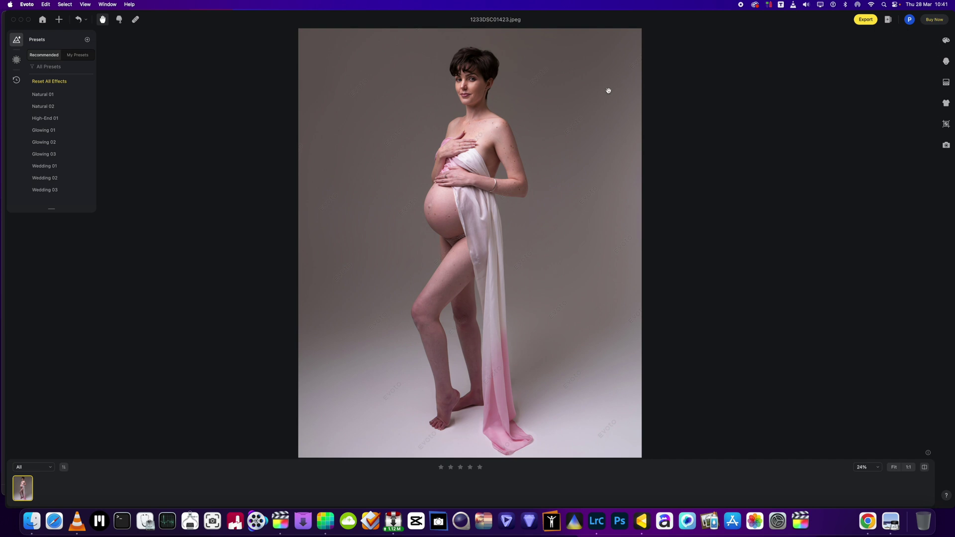
click(947, 41)
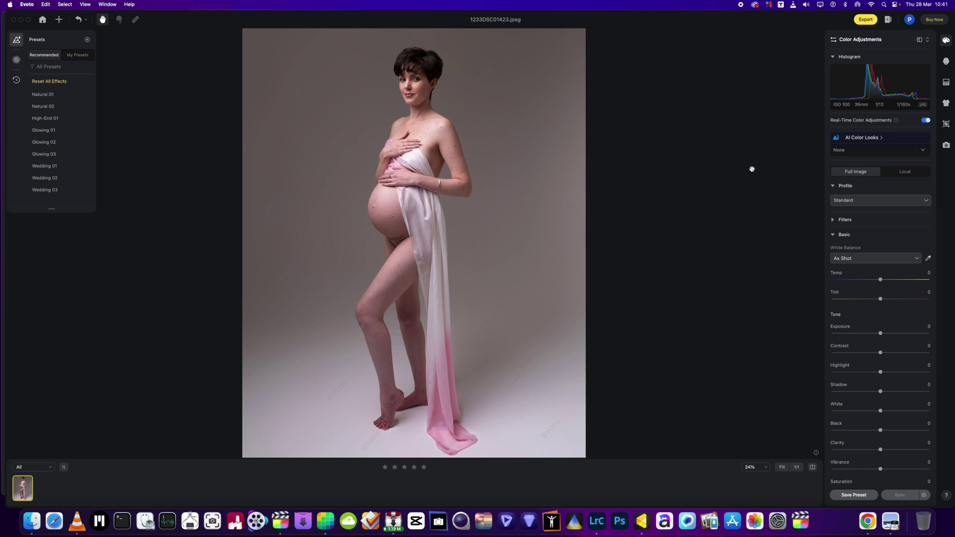
click(907, 173)
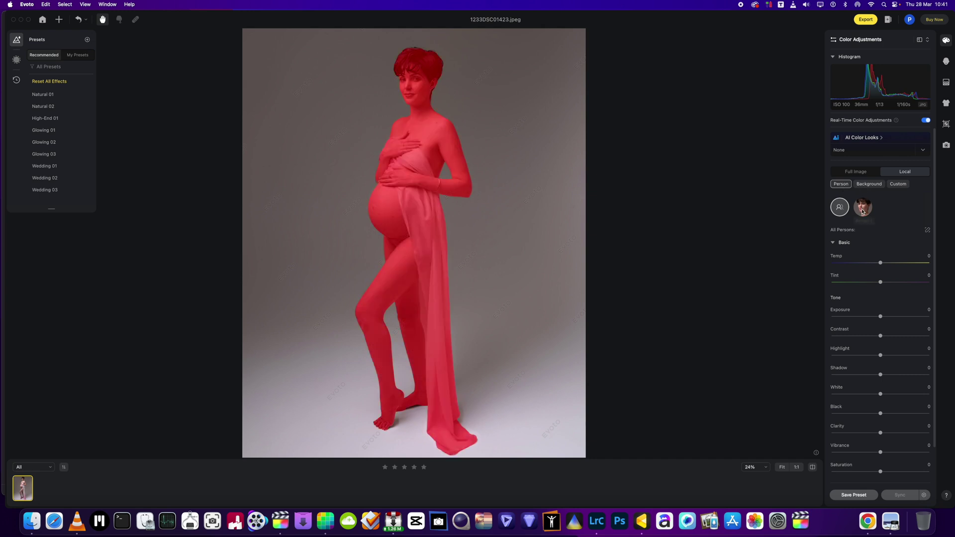
click(871, 185)
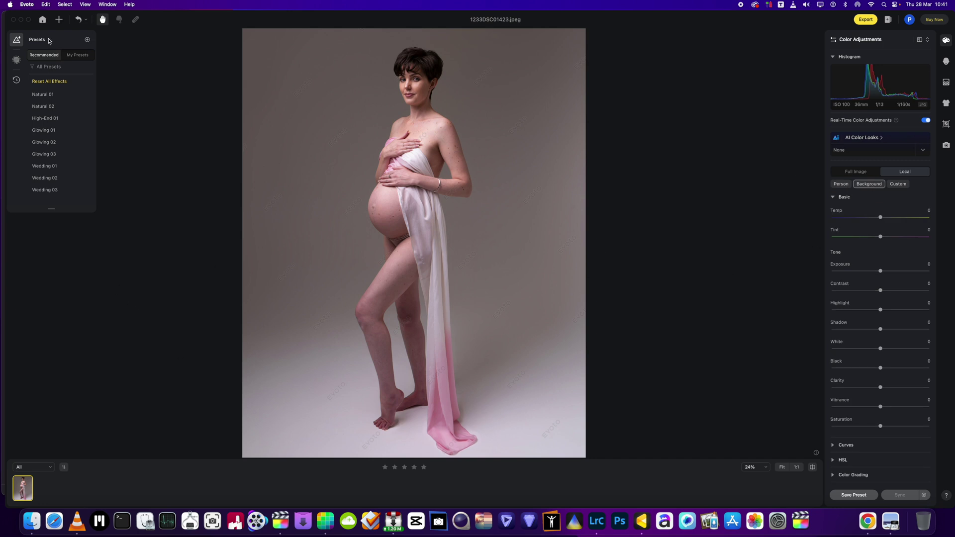
drag(7, 10, 142, 18)
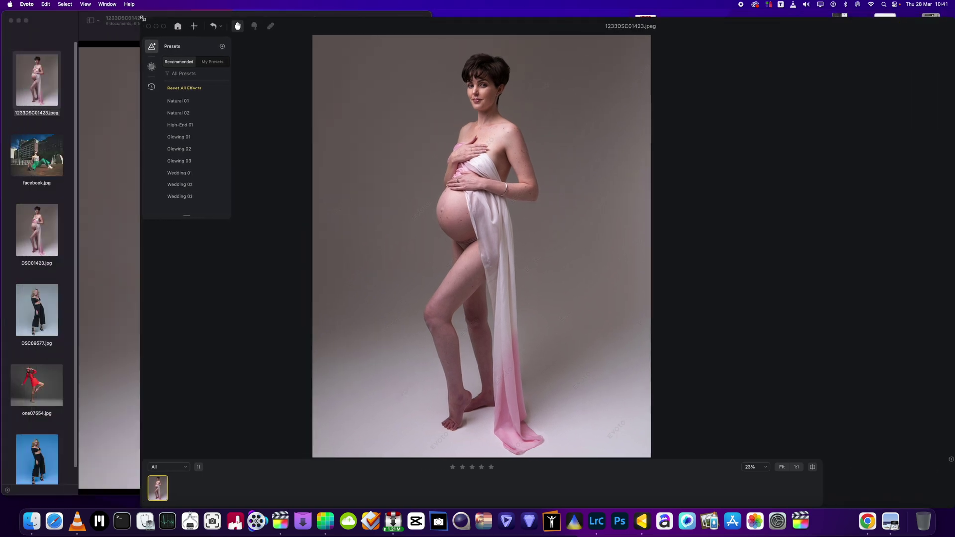
Step: Minimise Preview, move ColorWell to the far left, and bring Evoto forward over it
click(81, 79)
click(19, 21)
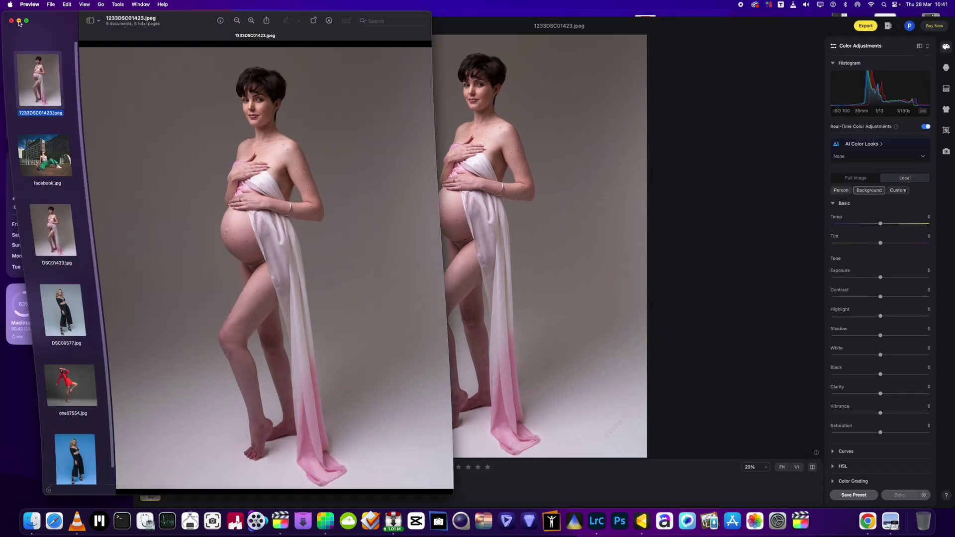
drag(344, 29, 770, 89)
click(473, 183)
drag(473, 183, 38, 174)
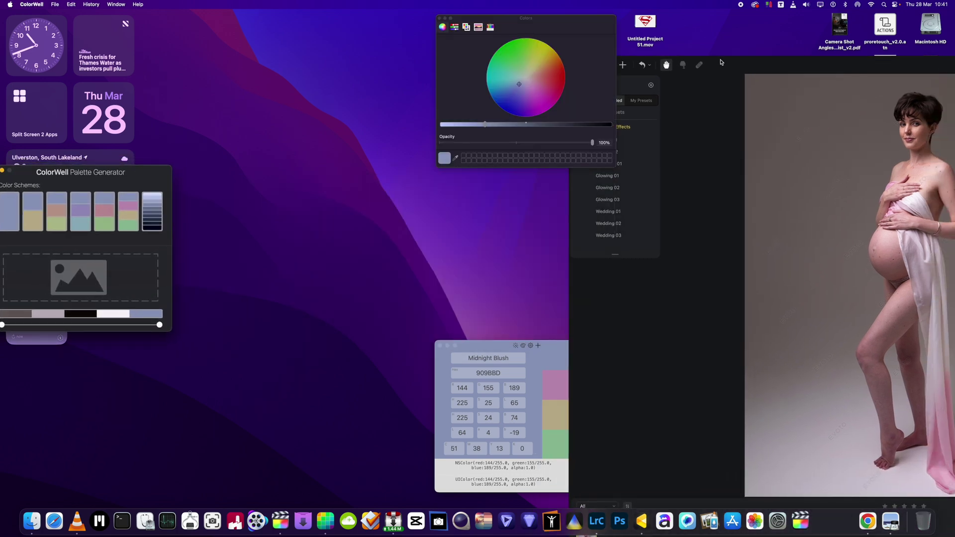
drag(721, 62, 163, 14)
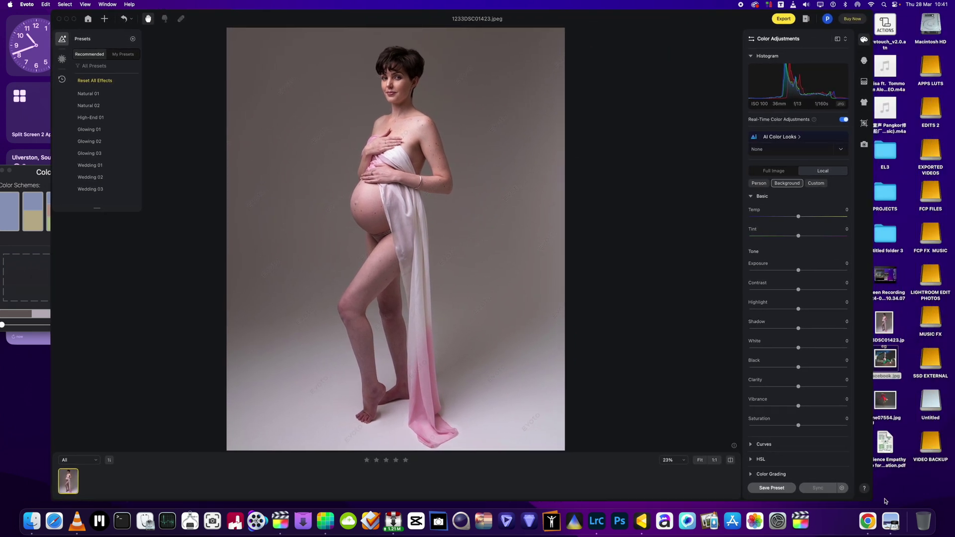
Step: Widen Evoto and drag the background Temp slider down to -37, leaving Tint at 2
drag(872, 500, 953, 503)
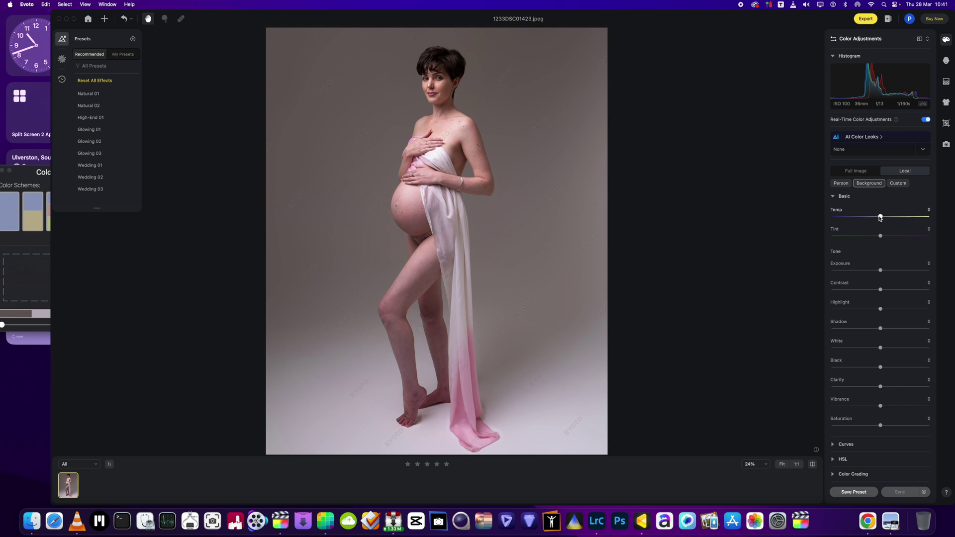
drag(881, 217, 869, 219)
drag(865, 220, 884, 239)
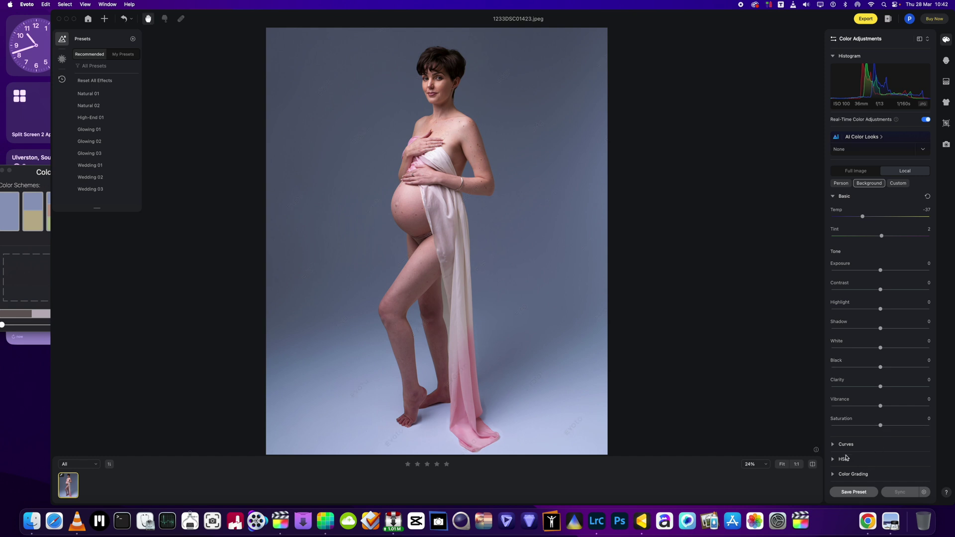
Step: Grade background shadows purple, highlights blue, and midtones blue-violet (hue 249, saturation 15)
click(834, 475)
scroll(846, 448, down, 5)
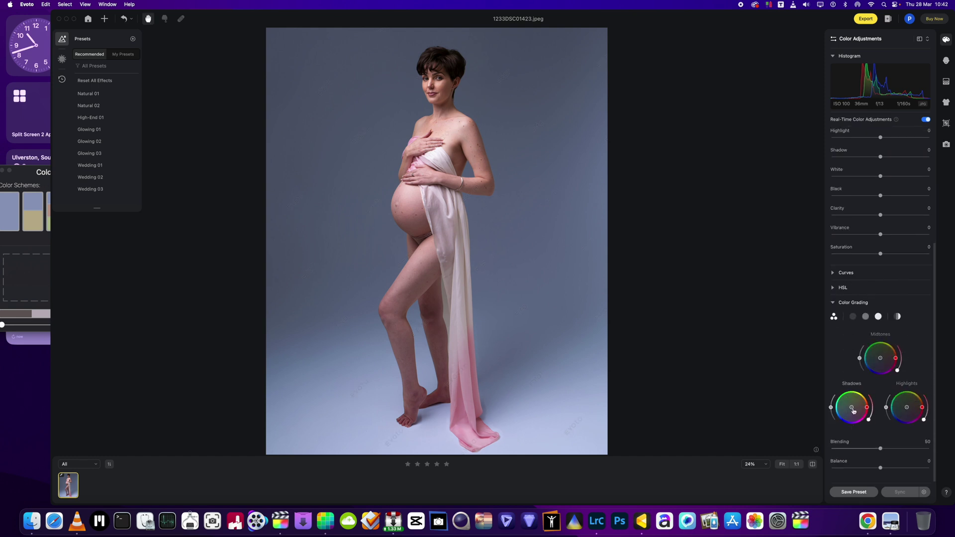
mouse_move(853, 410)
mouse_down()
mouse_move(867, 410)
mouse_move(844, 397)
mouse_move(864, 411)
mouse_move(844, 417)
mouse_move(850, 410)
mouse_up()
click(905, 407)
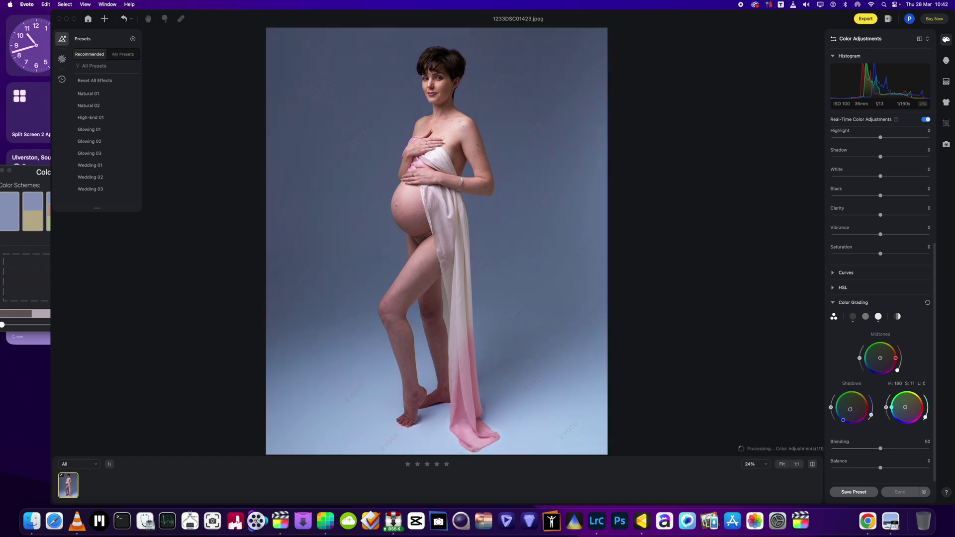
drag(906, 407, 904, 414)
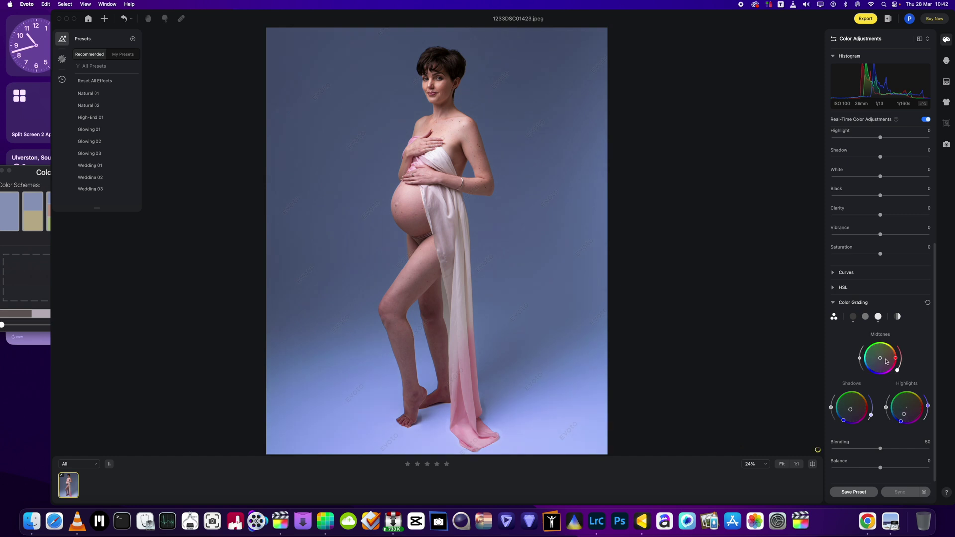
drag(880, 358, 880, 360)
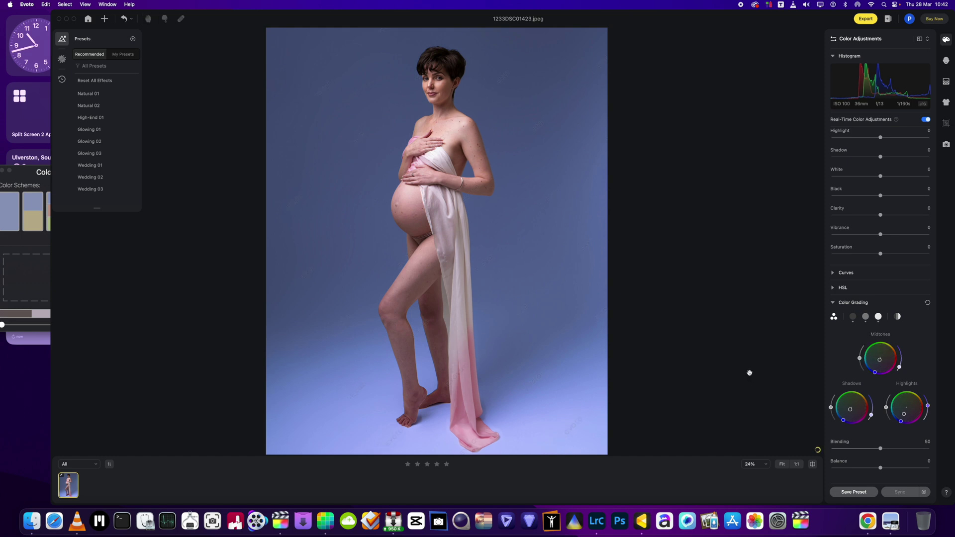
scroll(913, 149, up, 3)
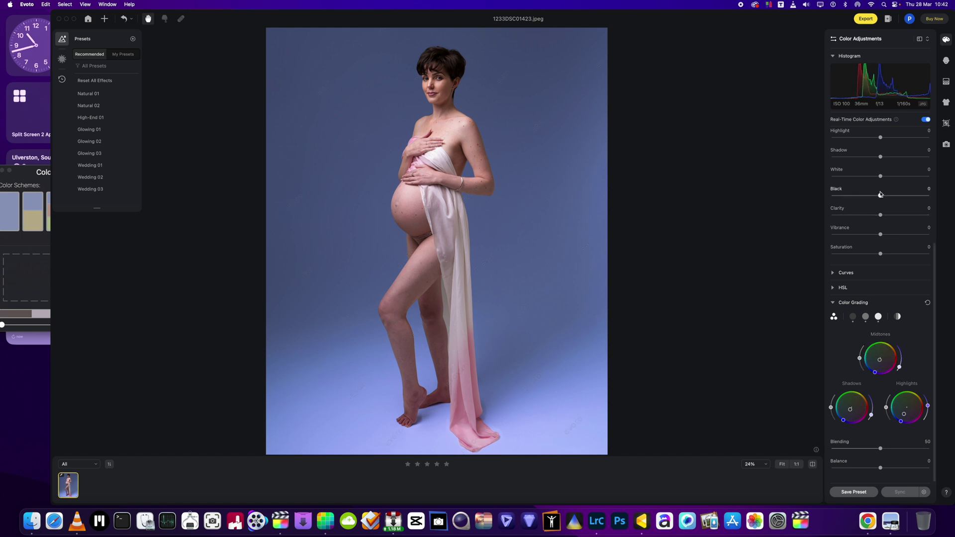
scroll(913, 148, up, 4)
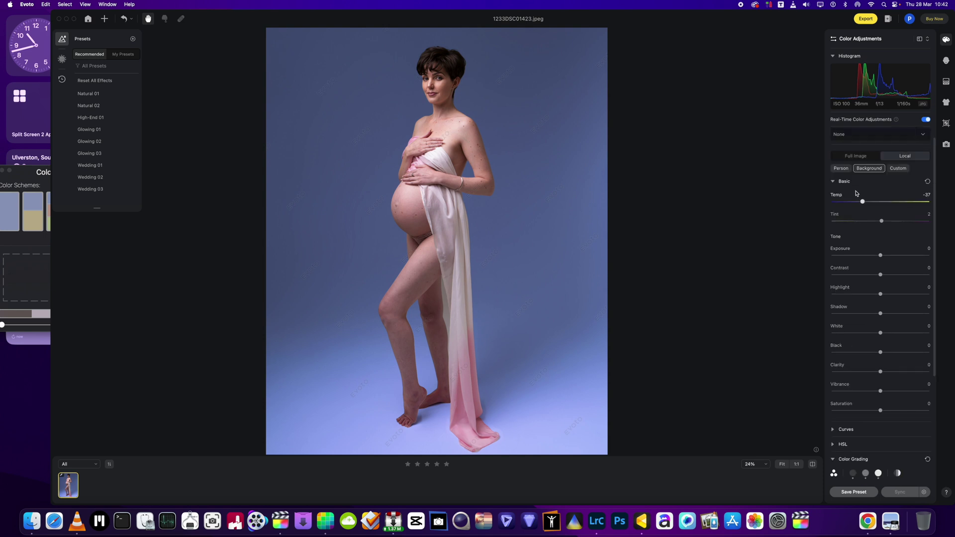
Step: Give the background Temp -29, Exposure 0.5, Contrast 32, Shadow 24, then select the Person mask
drag(865, 204, 867, 204)
drag(878, 256, 896, 277)
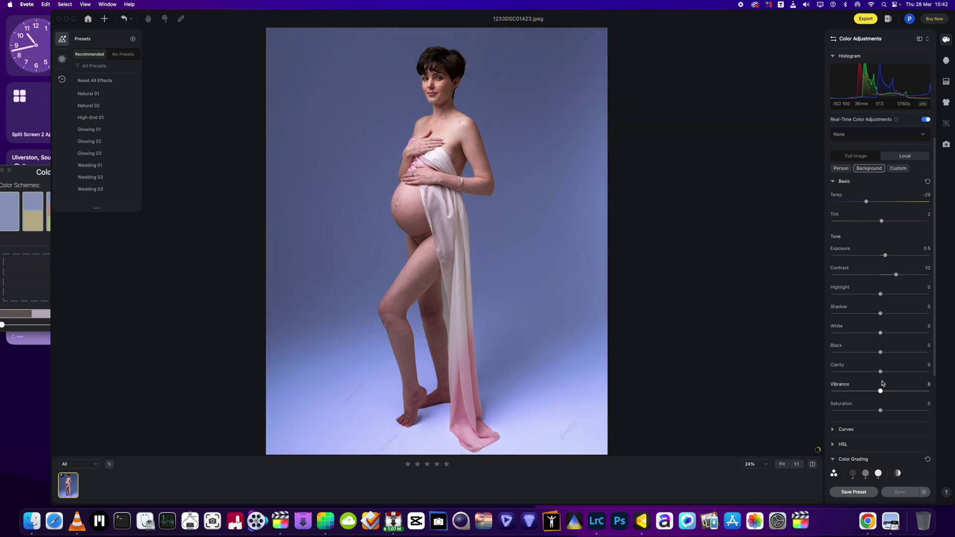
drag(885, 317, 898, 317)
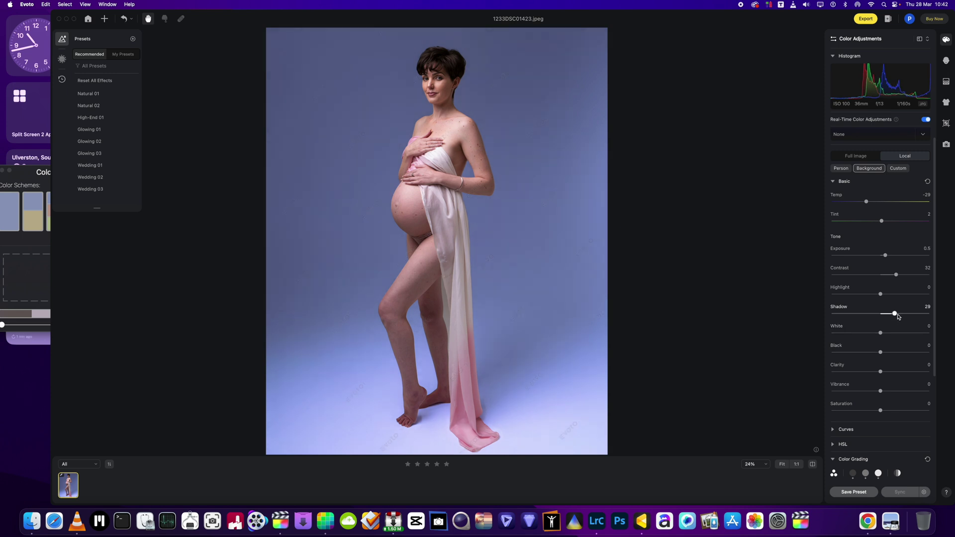
drag(895, 317, 895, 317)
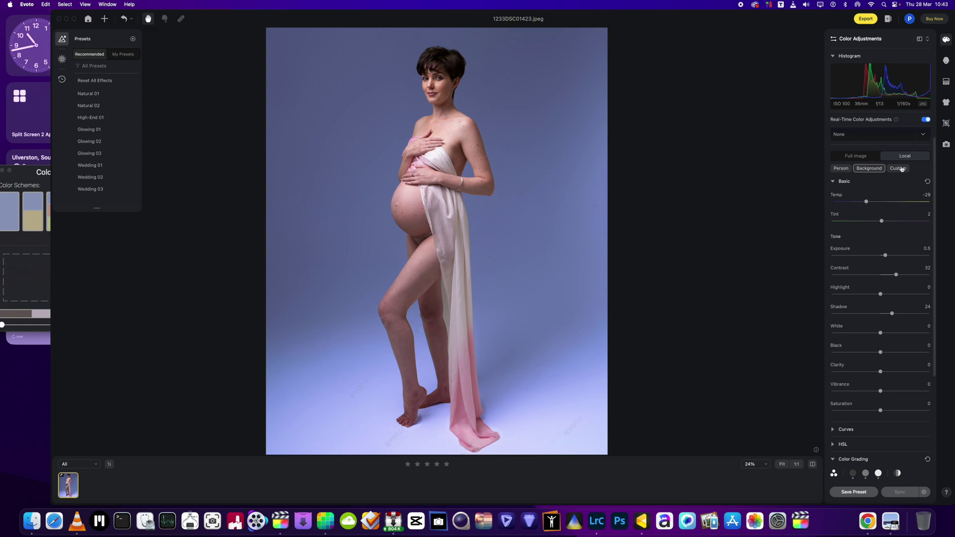
click(841, 168)
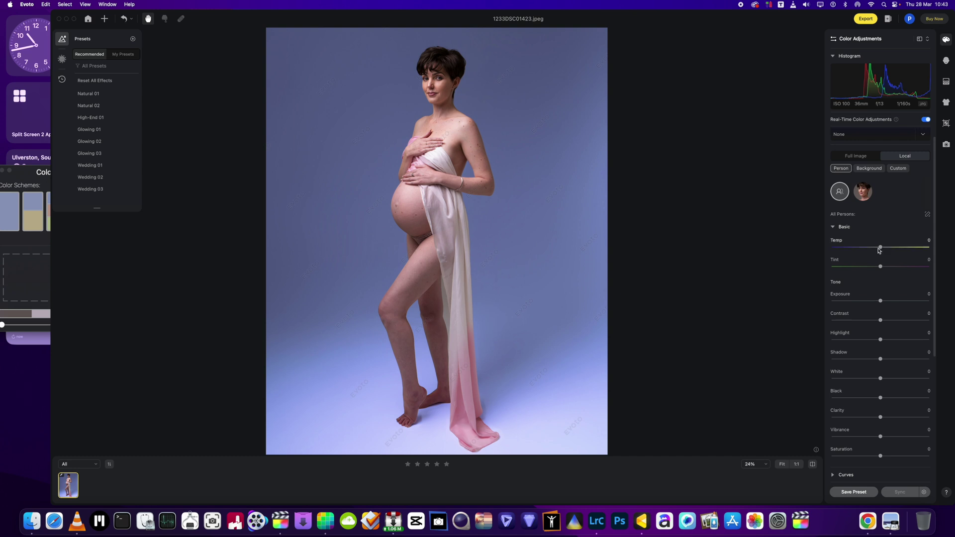
Step: Nudge the person Tint up to 19 and switch Local to the Custom sub-tab
mouse_move(885, 267)
mouse_down()
mouse_move(874, 249)
mouse_move(808, 258)
mouse_move(939, 258)
mouse_move(880, 260)
mouse_move(887, 268)
mouse_up()
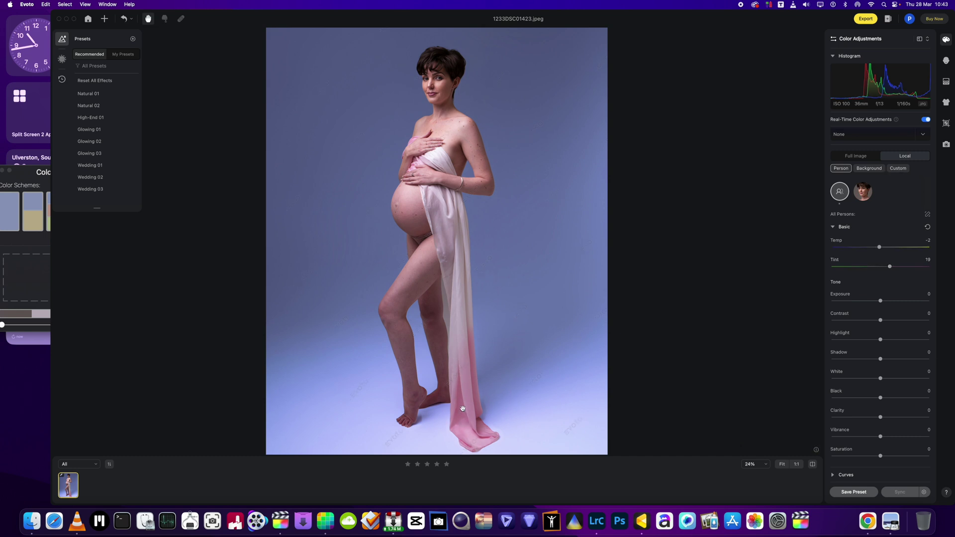
click(904, 170)
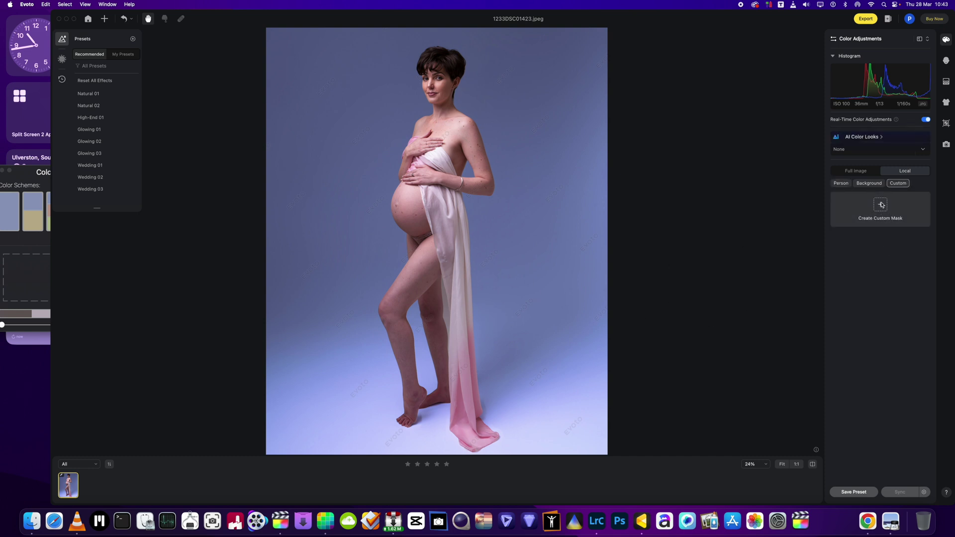
Step: Mask the pink drape hem and set its Vibrance to 44 and Saturation to 61
click(891, 219)
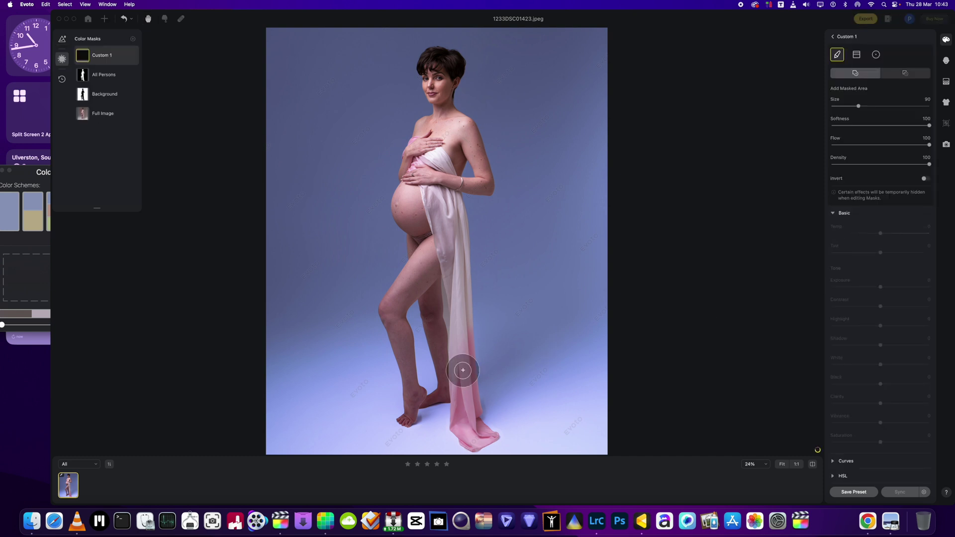
mouse_move(465, 354)
mouse_down()
mouse_move(468, 421)
mouse_move(490, 438)
mouse_up()
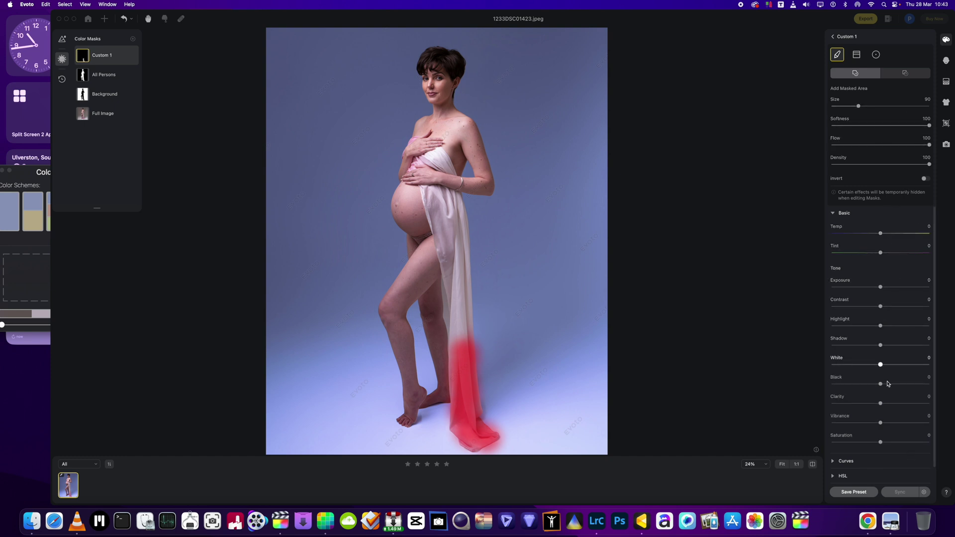
drag(883, 423, 892, 445)
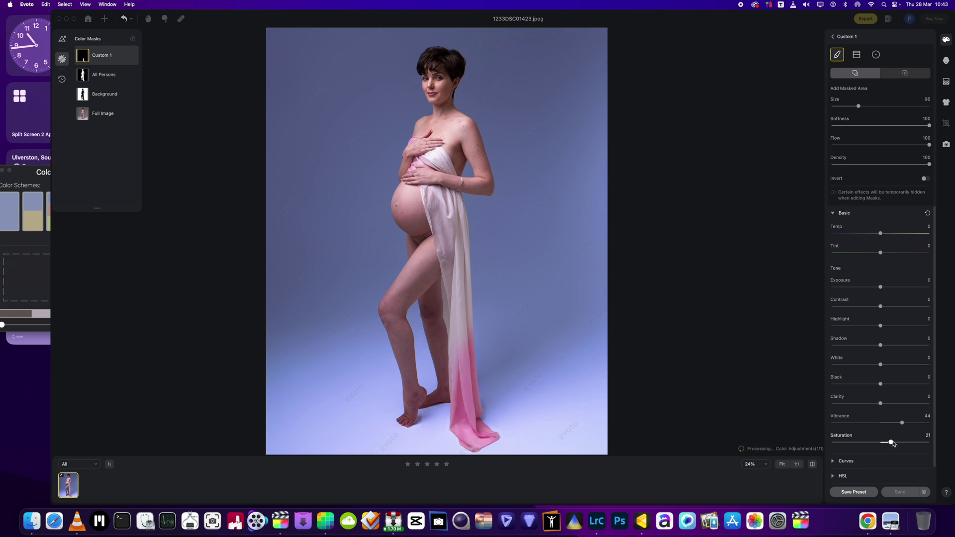
drag(894, 443, 913, 442)
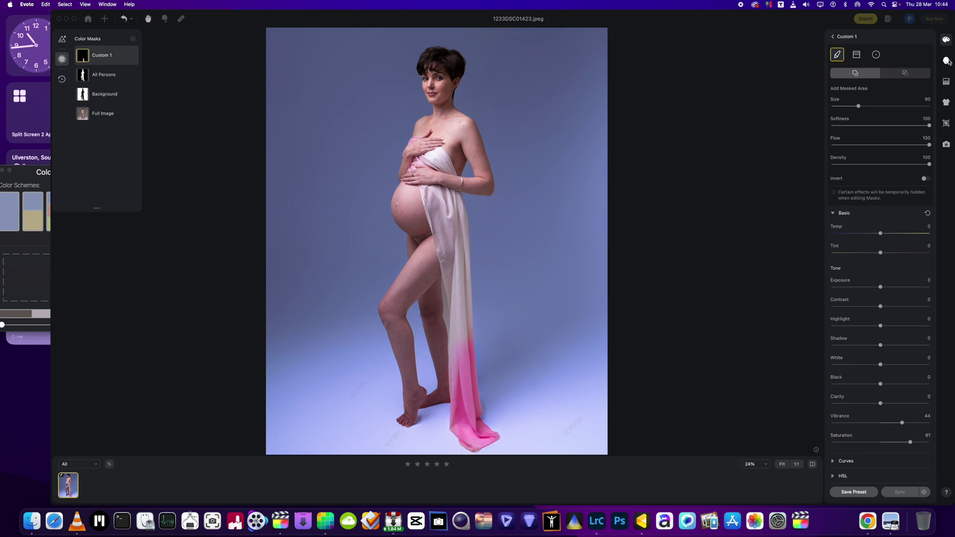
Step: In Portrait Retouching, turn on freckle and acne removal and lower body blemish removal
click(947, 61)
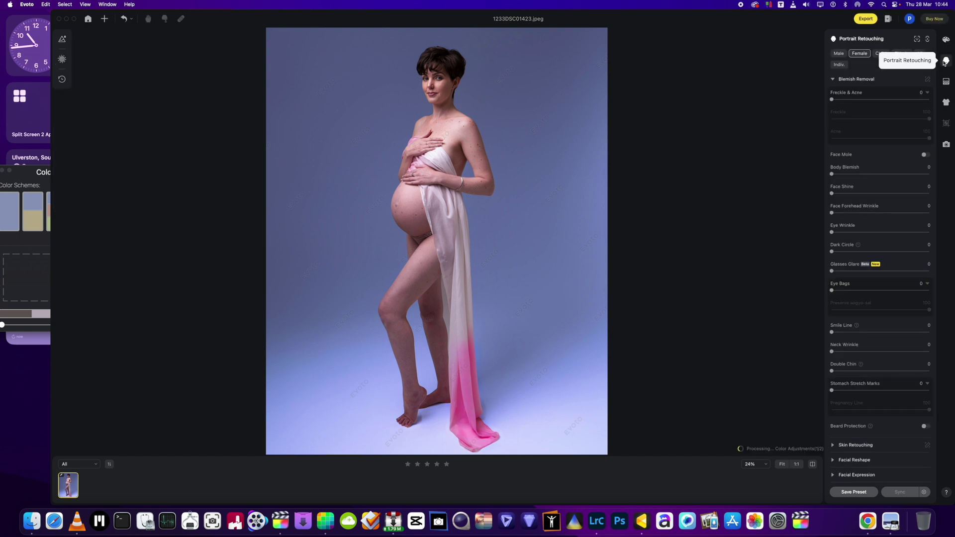
scroll(444, 153, up, 5)
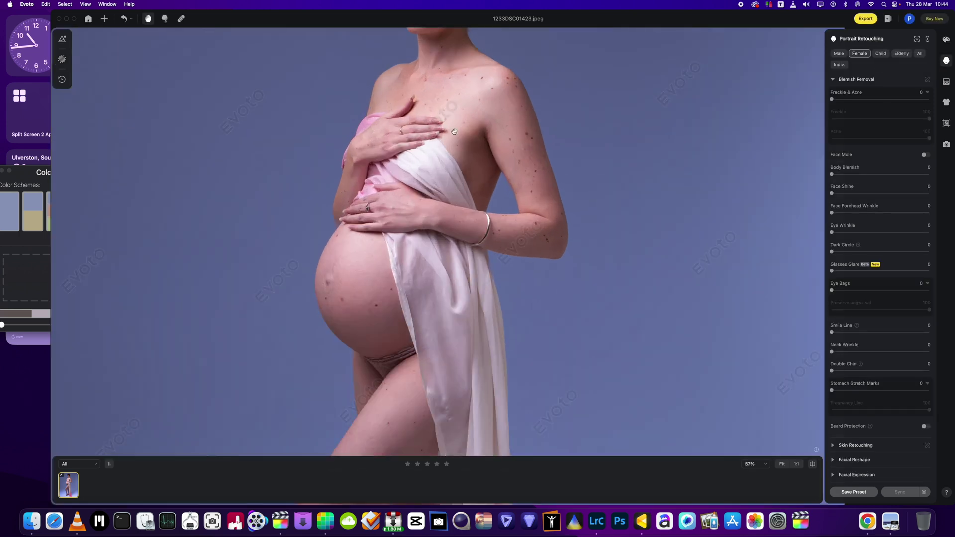
scroll(477, 238, down, 3)
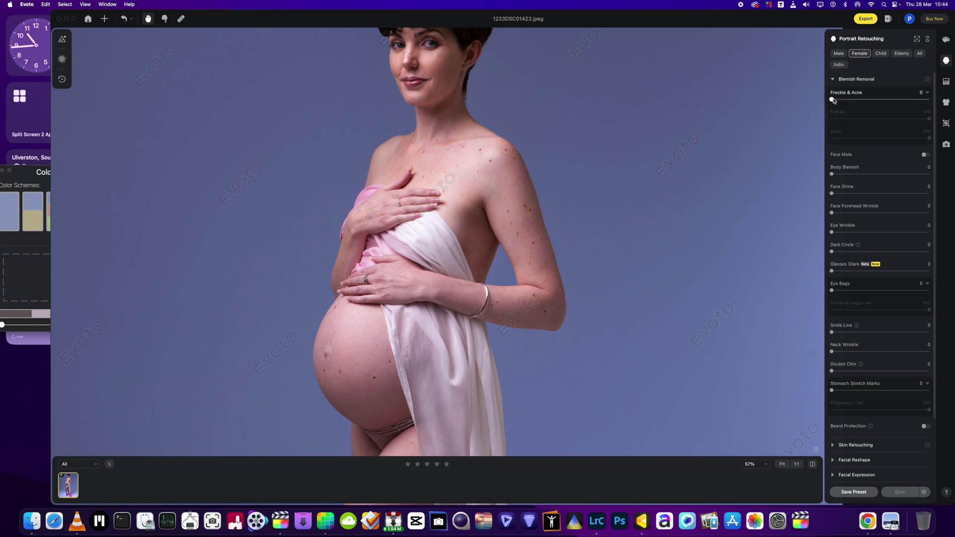
drag(834, 101, 854, 102)
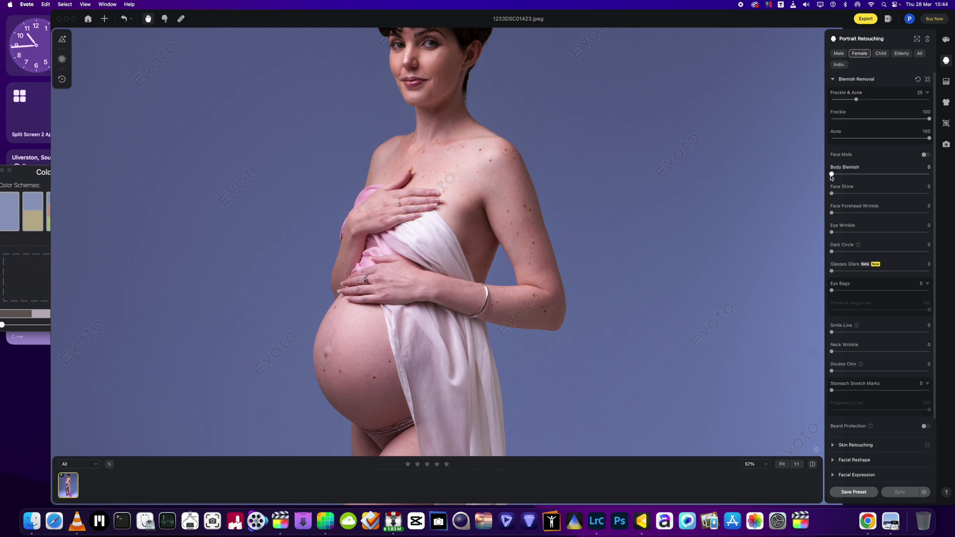
drag(834, 176, 851, 177)
mouse_move(850, 177)
mouse_down()
mouse_move(829, 180)
mouse_move(840, 177)
mouse_up()
Step: Set Smile Line to 100, Eye Wrinkle to 83, Eye Bags to 93 and Dark Circle to 89
scroll(418, 77, up, 5)
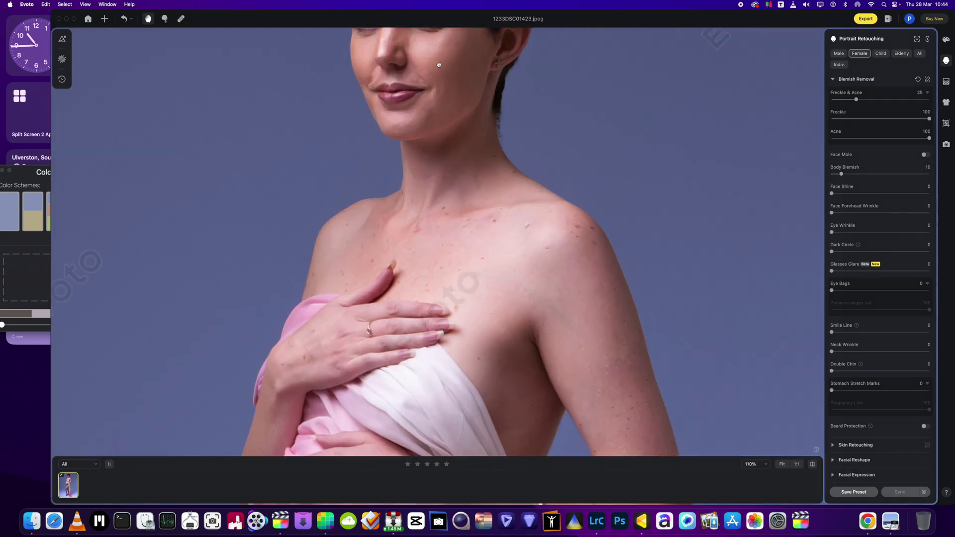
scroll(445, 130, down, 3)
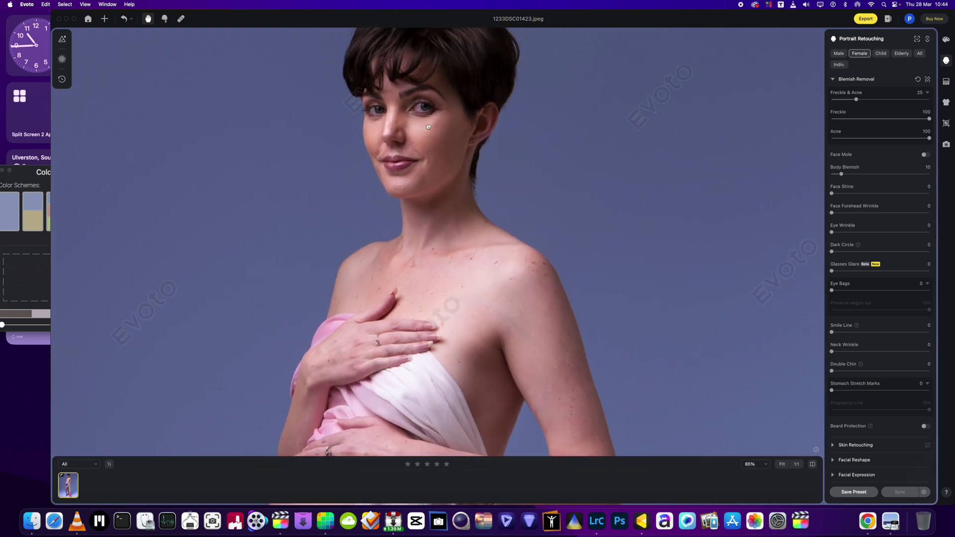
drag(832, 332, 933, 333)
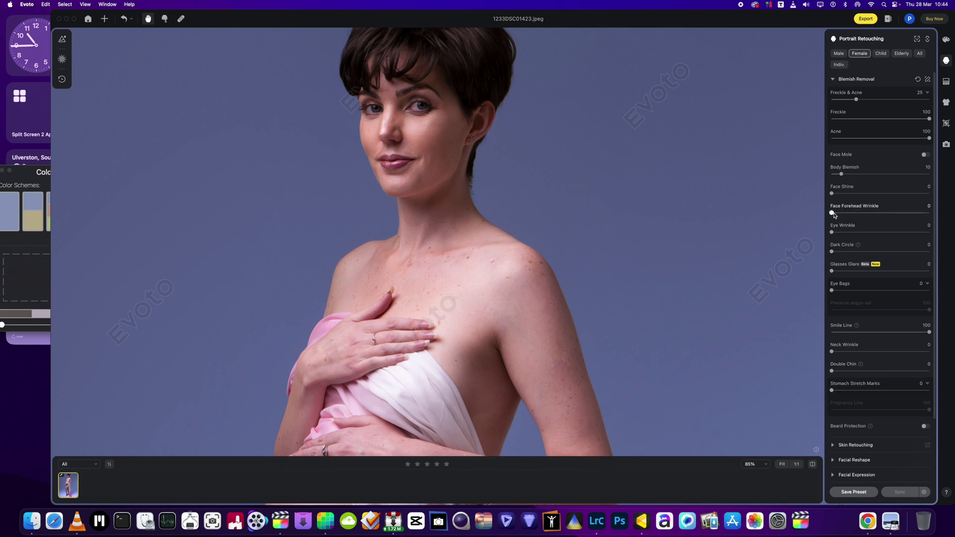
drag(833, 232, 913, 233)
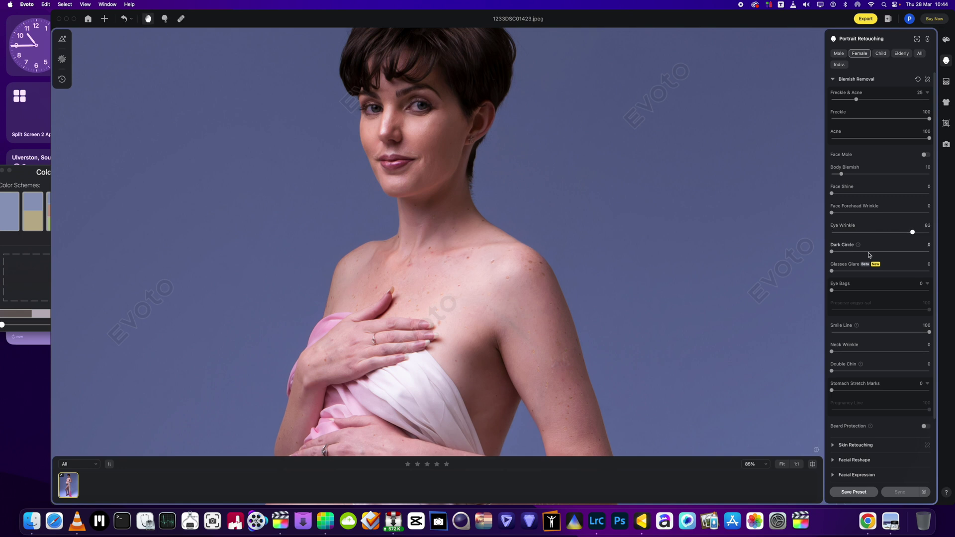
drag(832, 291, 922, 291)
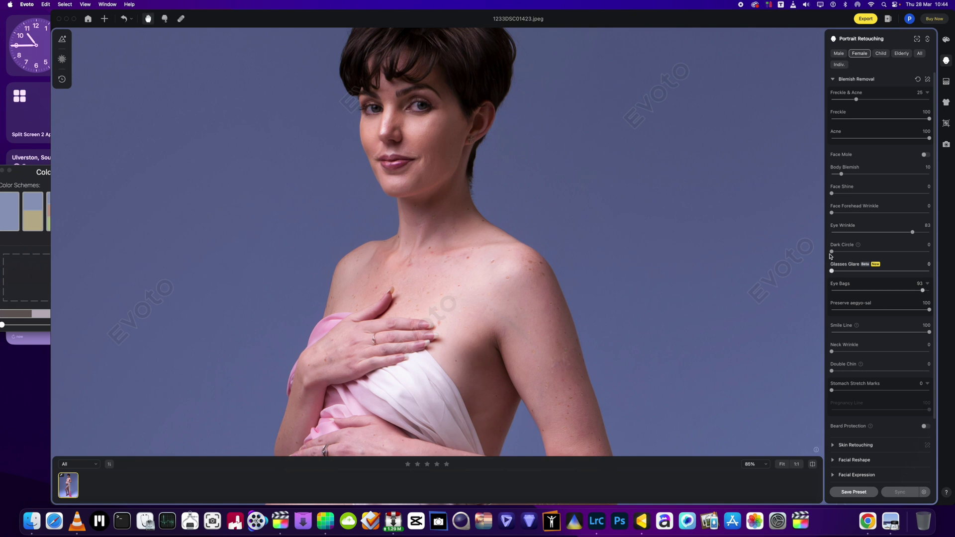
drag(831, 252, 919, 252)
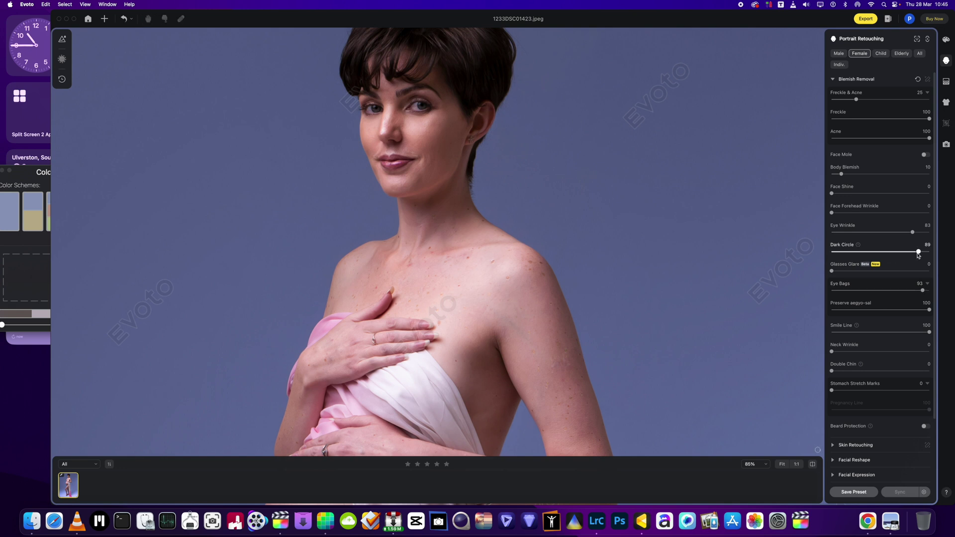
scroll(872, 276, down, 5)
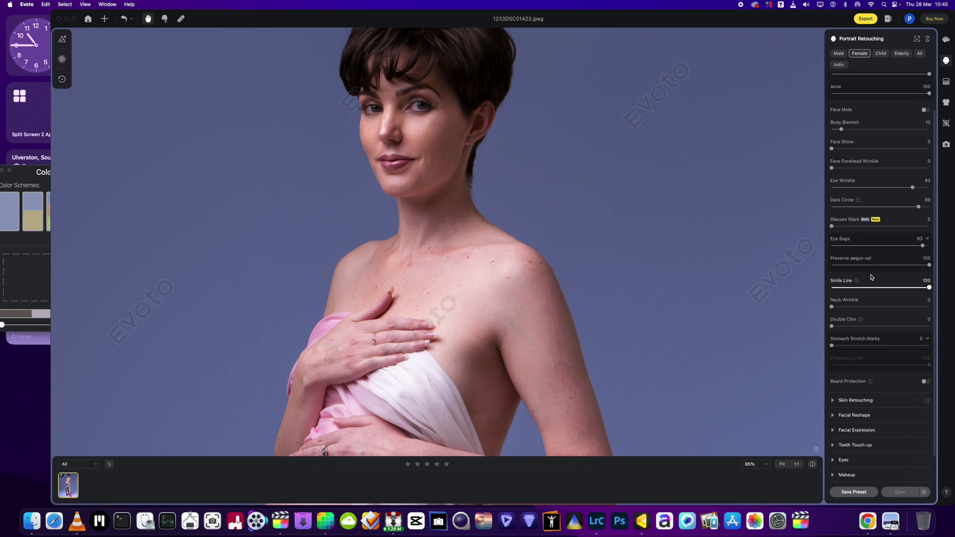
scroll(871, 277, down, 1)
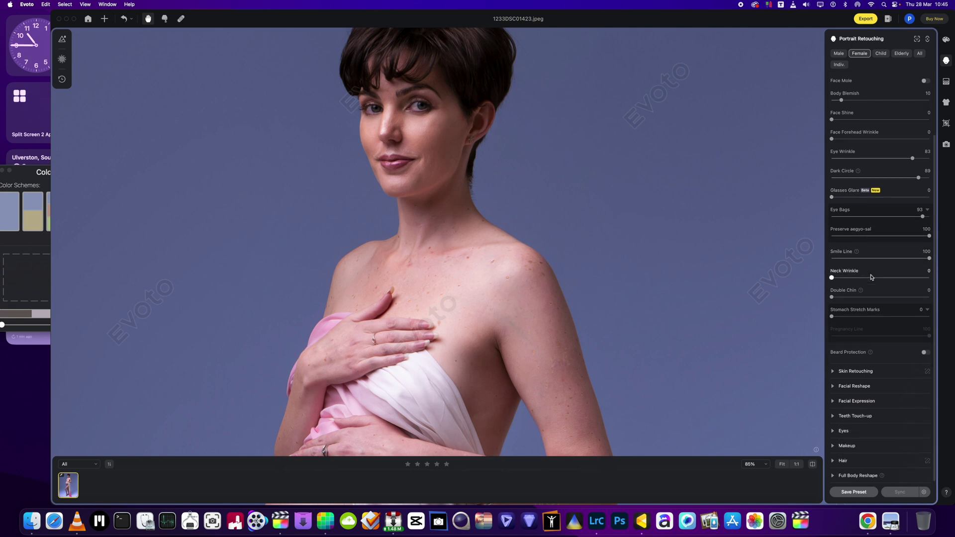
Step: Set eye Brightness L/R to 39 and Removing Red Veins to 78
click(834, 430)
scroll(858, 391, down, 6)
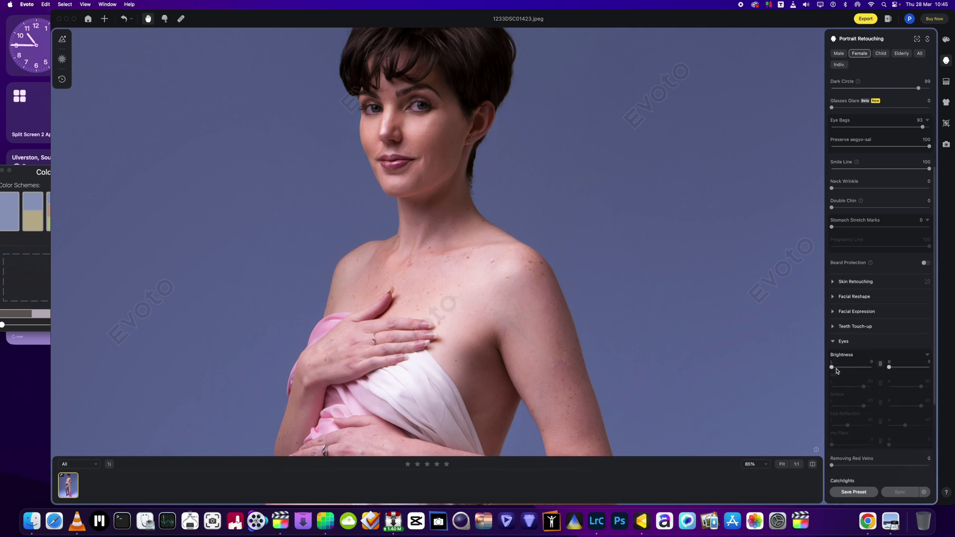
drag(833, 367, 852, 370)
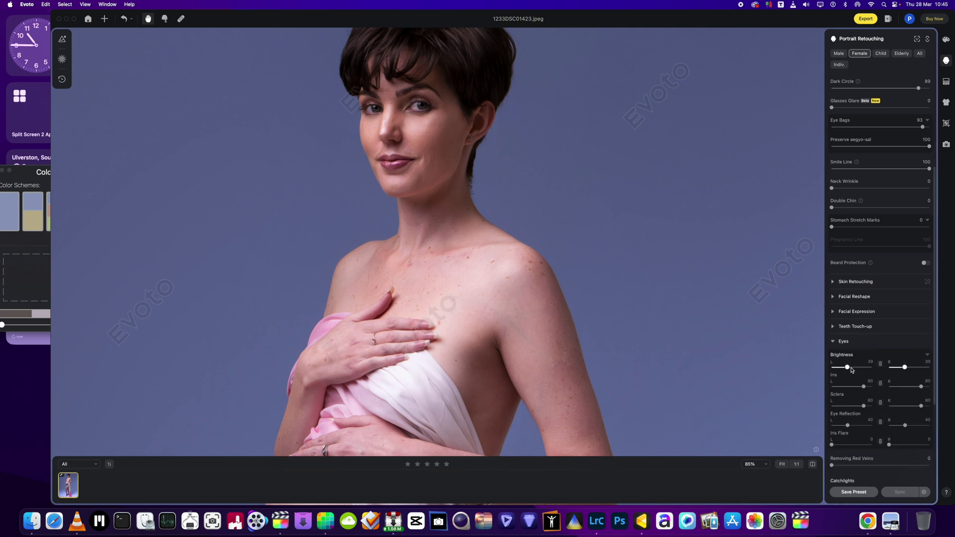
scroll(836, 348, down, 9)
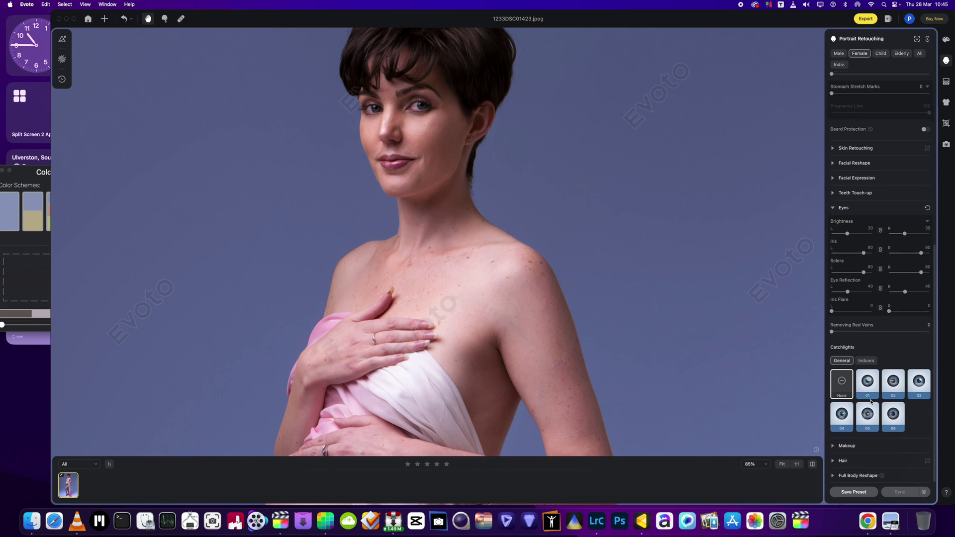
scroll(471, 165, up, 5)
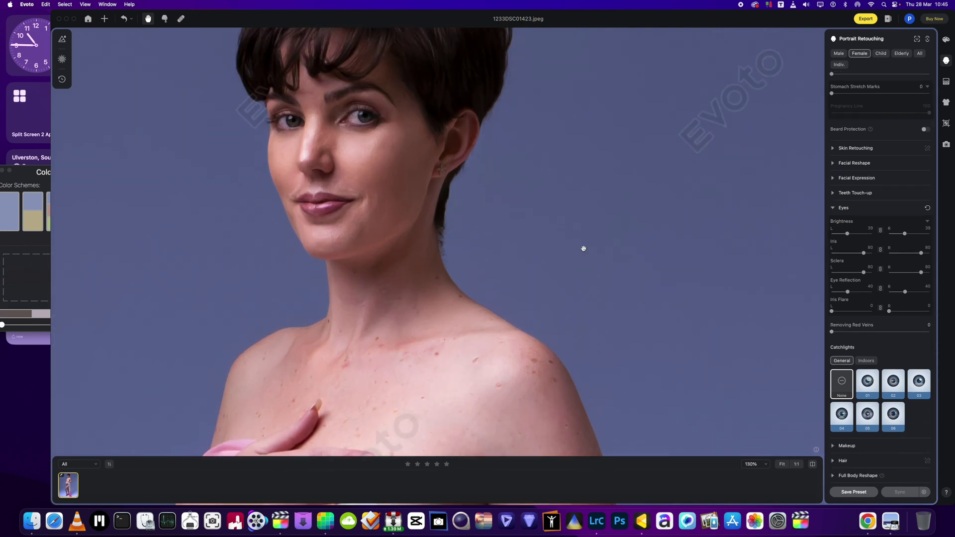
drag(832, 331, 908, 336)
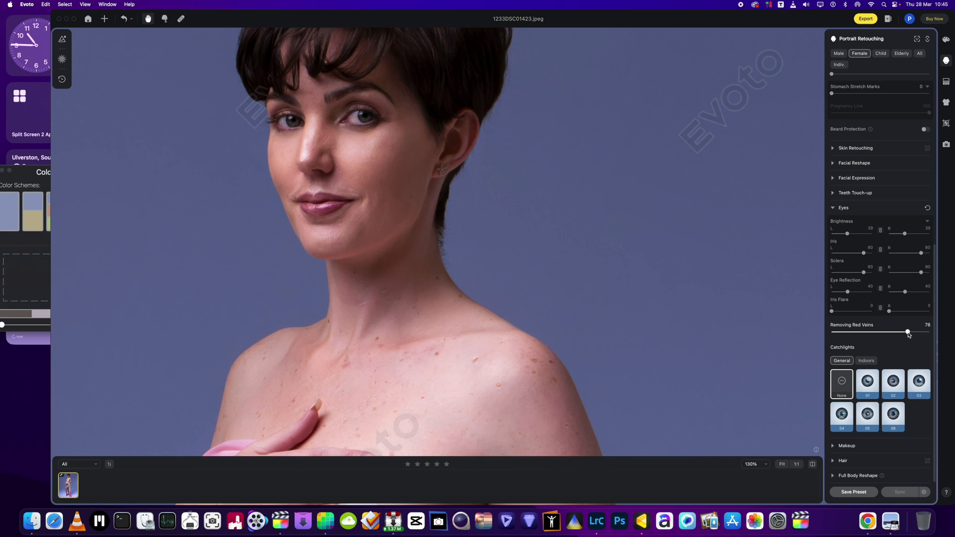
scroll(793, 329, down, 5)
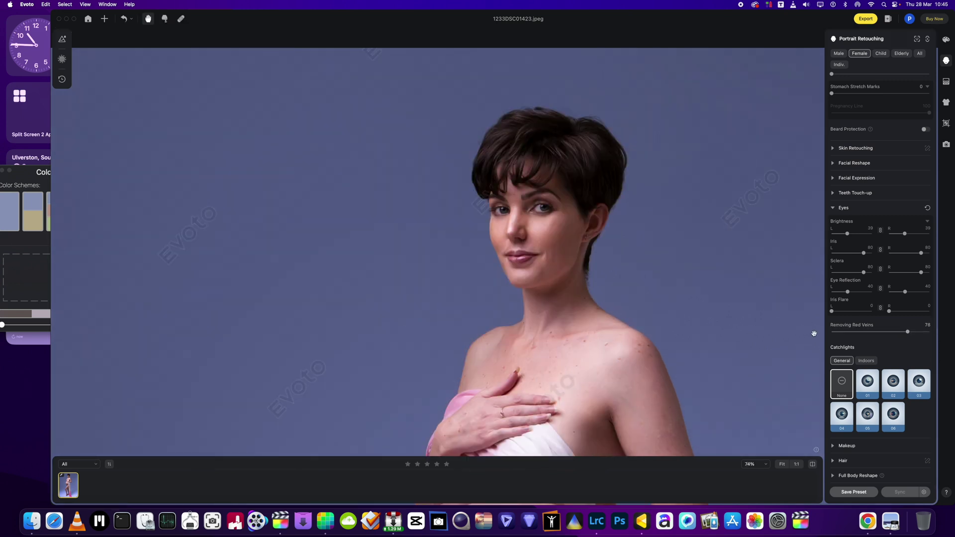
click(841, 446)
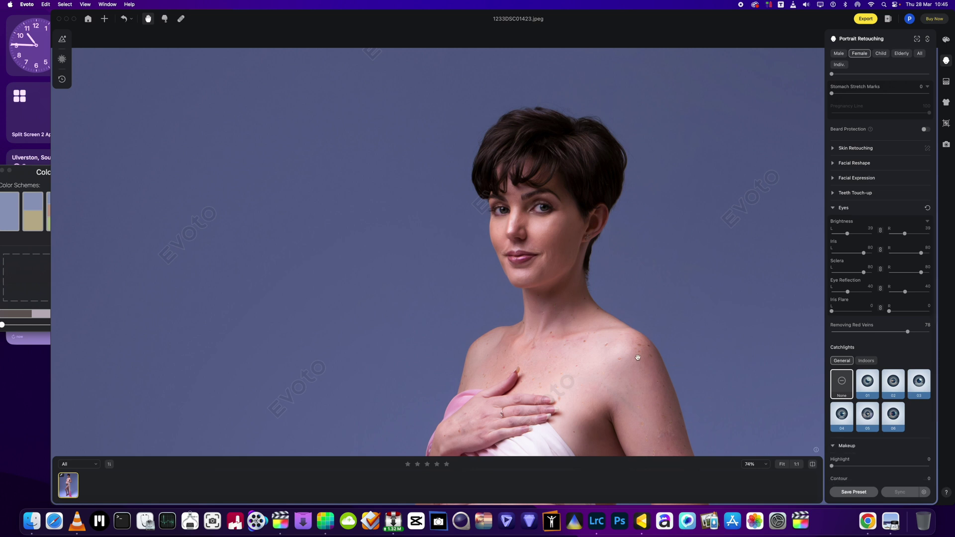
Step: Apply eyelash style 07 with Upper/Lower strength 84
scroll(614, 370, up, 4)
drag(613, 370, 653, 404)
scroll(905, 430, down, 4)
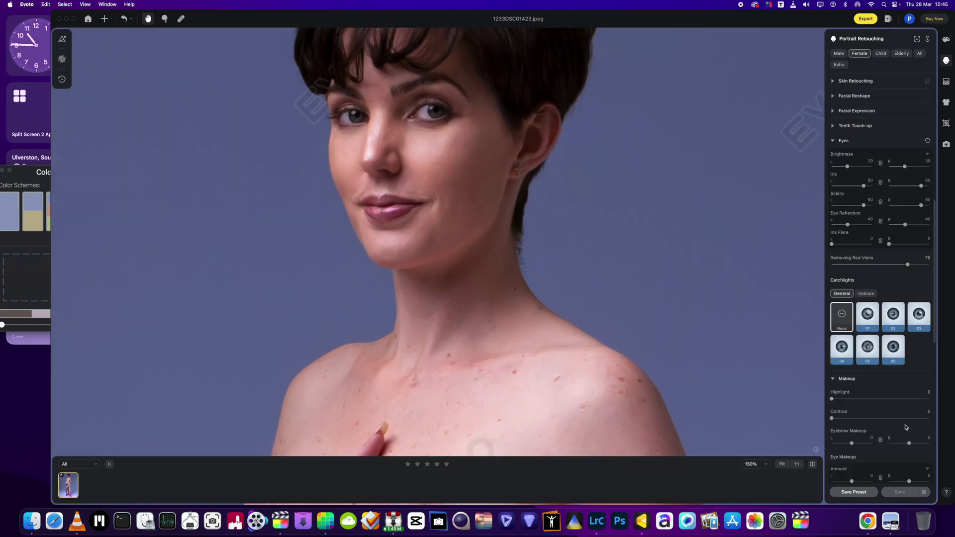
scroll(625, 347, down, 2)
drag(625, 349, 578, 315)
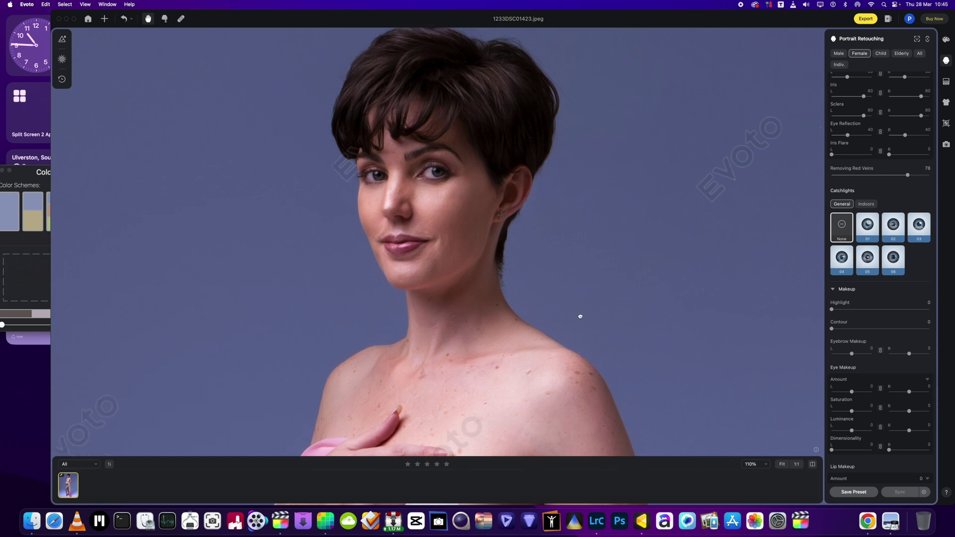
scroll(886, 387, down, 3)
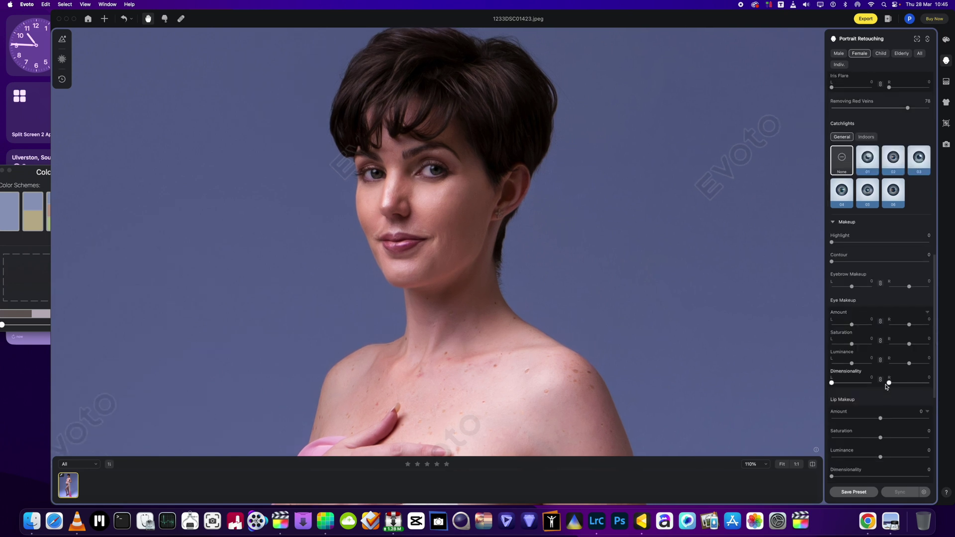
scroll(887, 387, down, 7)
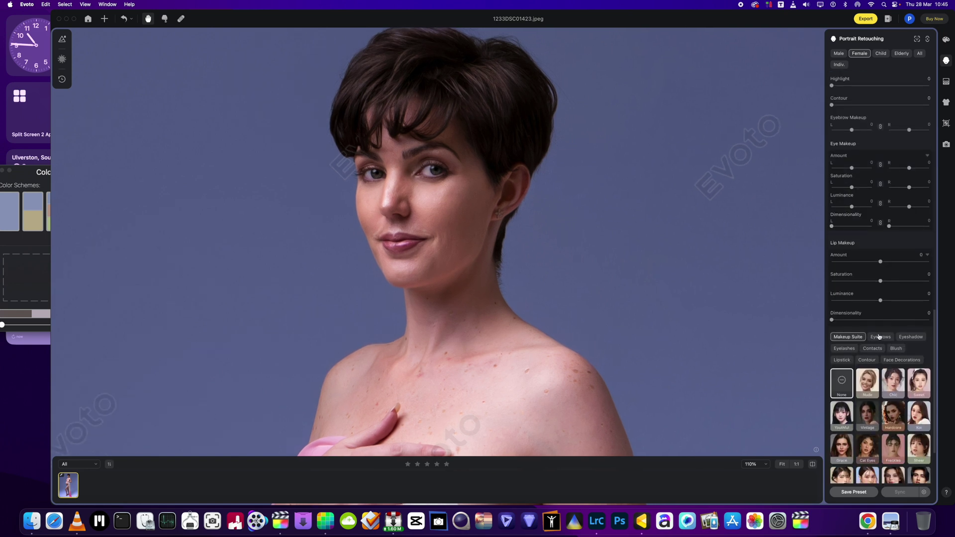
click(845, 349)
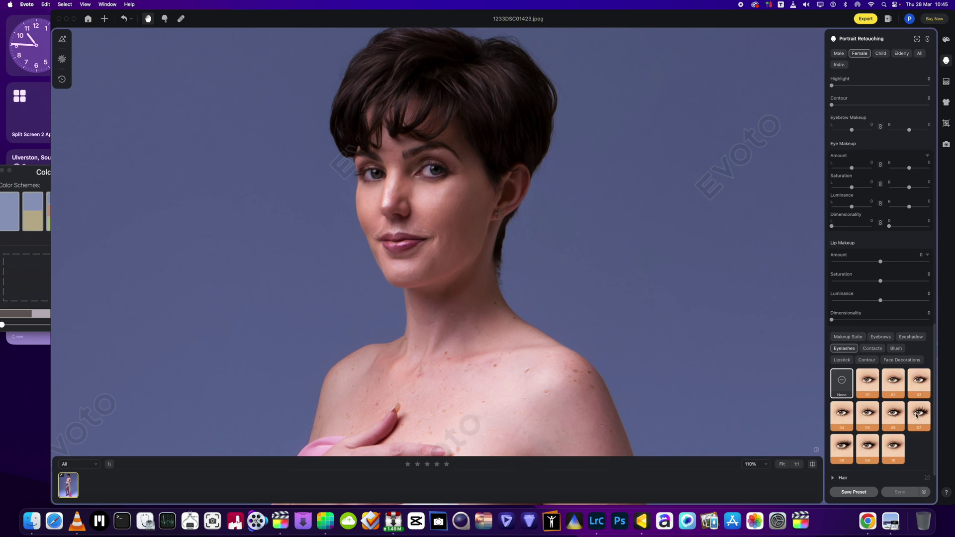
click(917, 415)
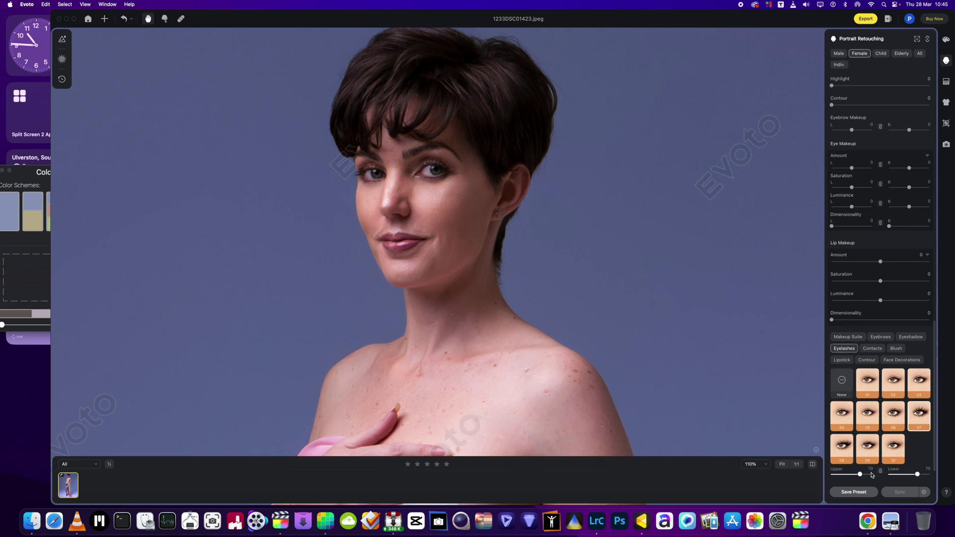
drag(862, 476, 867, 476)
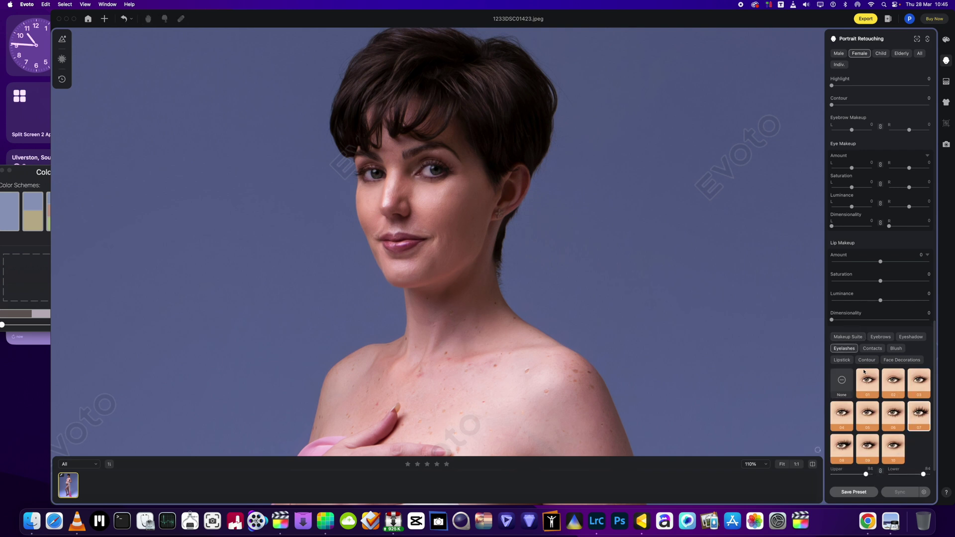
Step: Apply contact lens style 06 at a subtle Amount of about 34
click(873, 349)
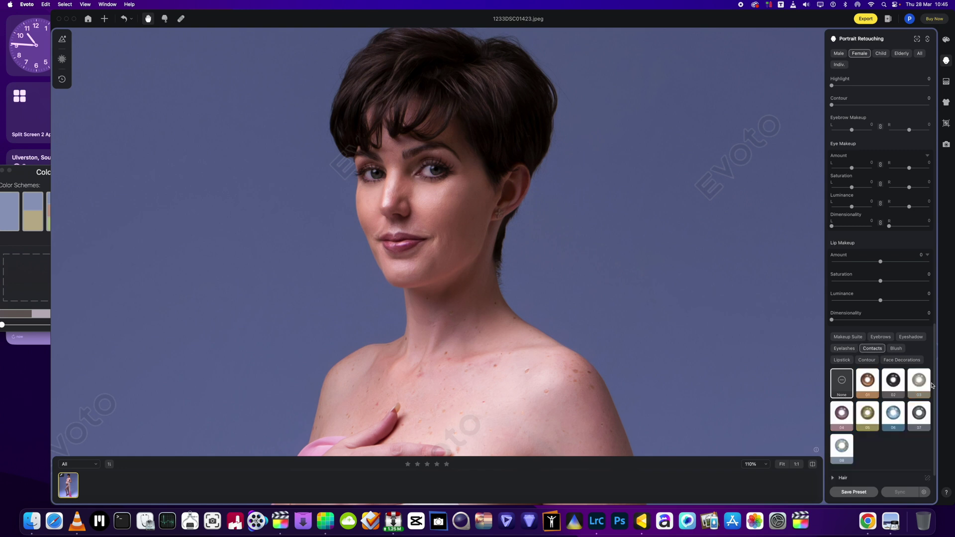
click(894, 417)
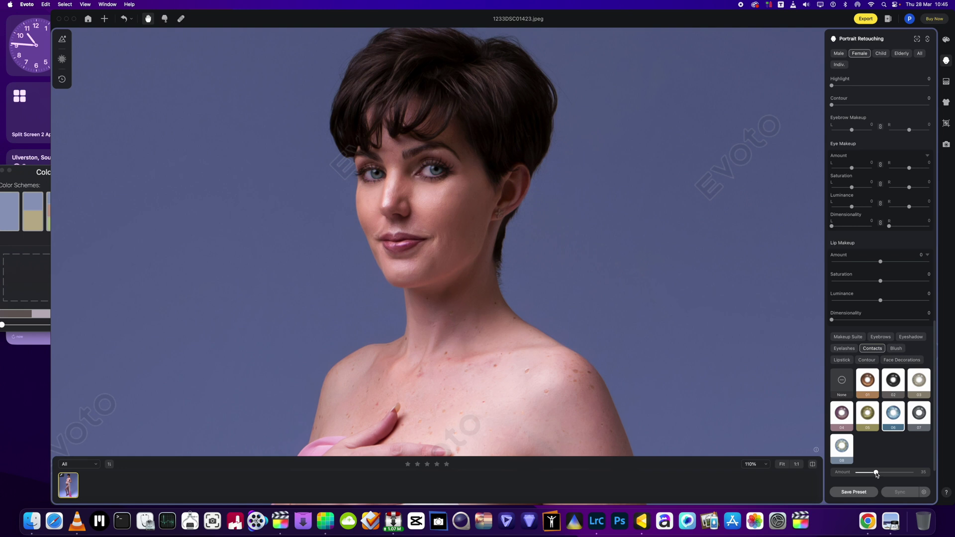
mouse_move(877, 474)
mouse_down()
mouse_move(855, 475)
mouse_move(869, 475)
mouse_up()
mouse_move(868, 473)
mouse_down()
mouse_move(909, 474)
mouse_move(874, 475)
mouse_up()
scroll(719, 348, down, 5)
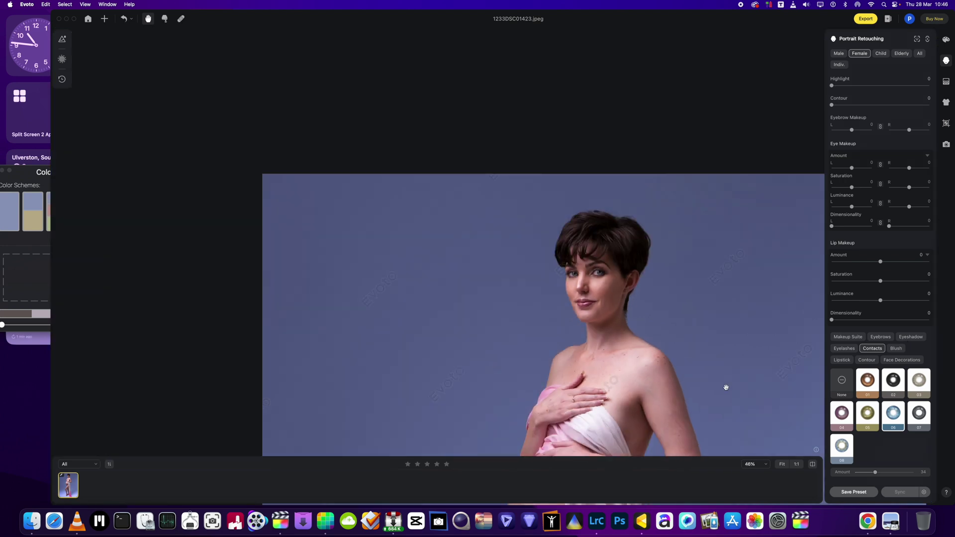
scroll(647, 349, down, 5)
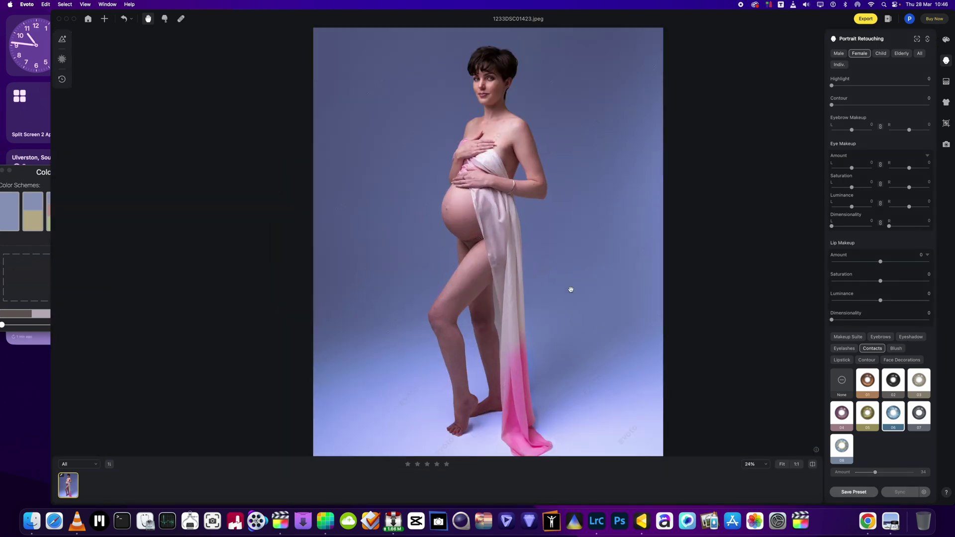
Step: Set full-image colour adjustments to Temp -10 and Shadow 42
drag(584, 280, 530, 296)
scroll(530, 270, up, 2)
click(947, 40)
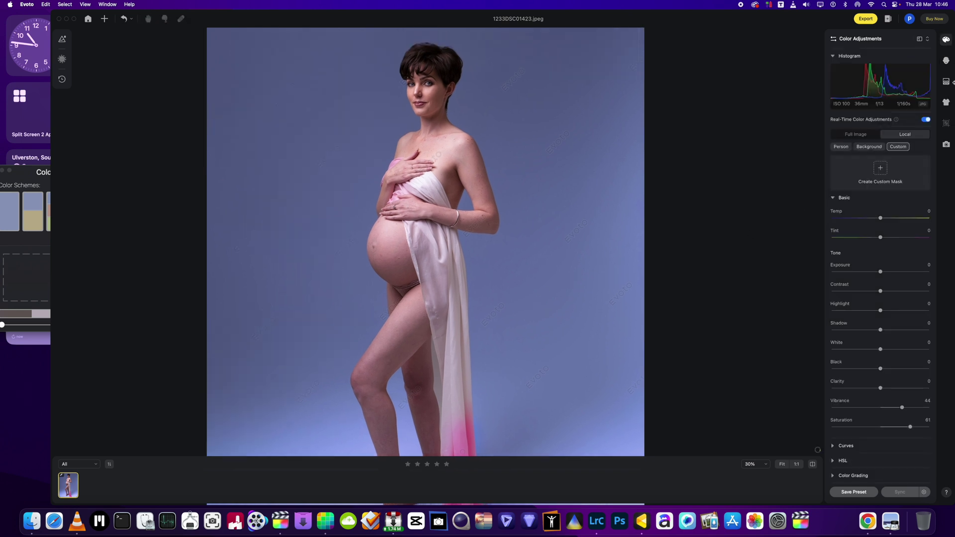
click(856, 136)
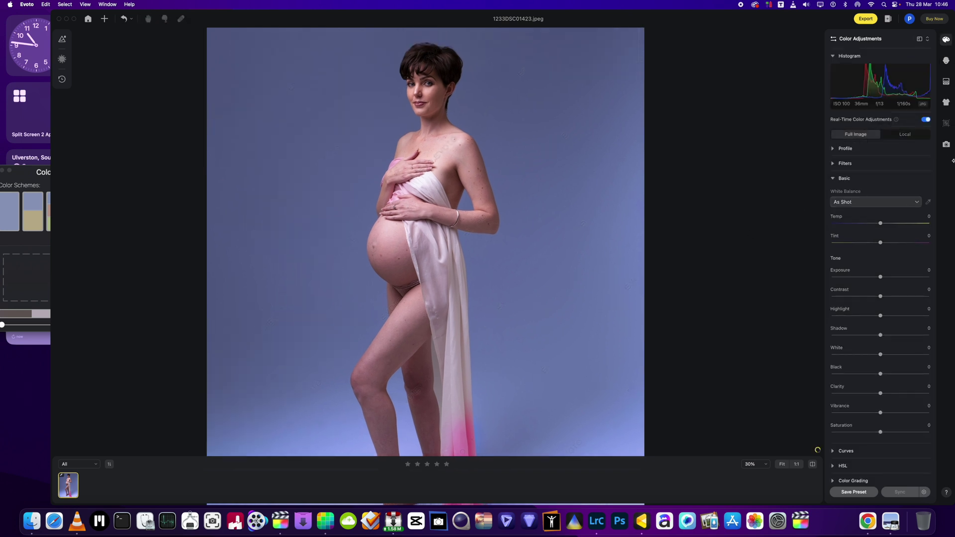
drag(881, 224, 875, 223)
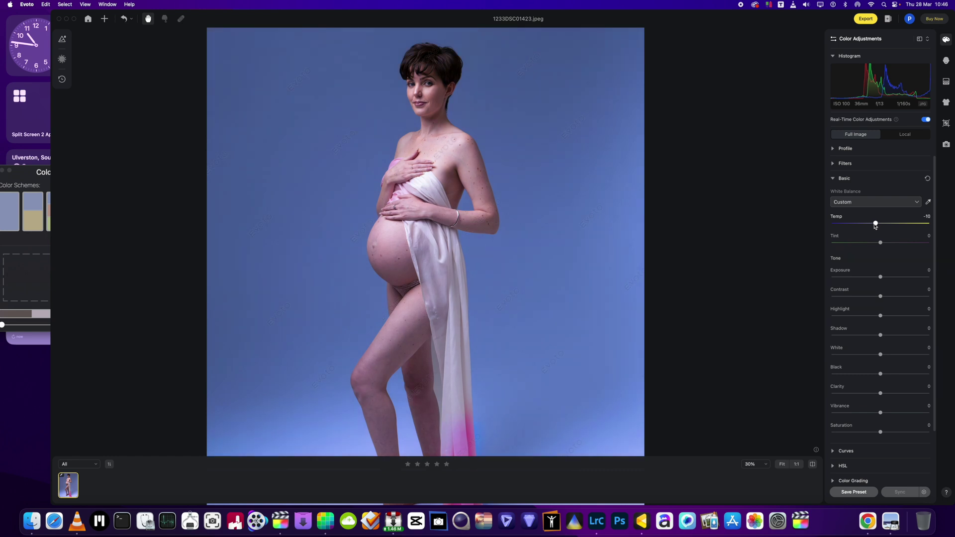
drag(881, 335, 908, 336)
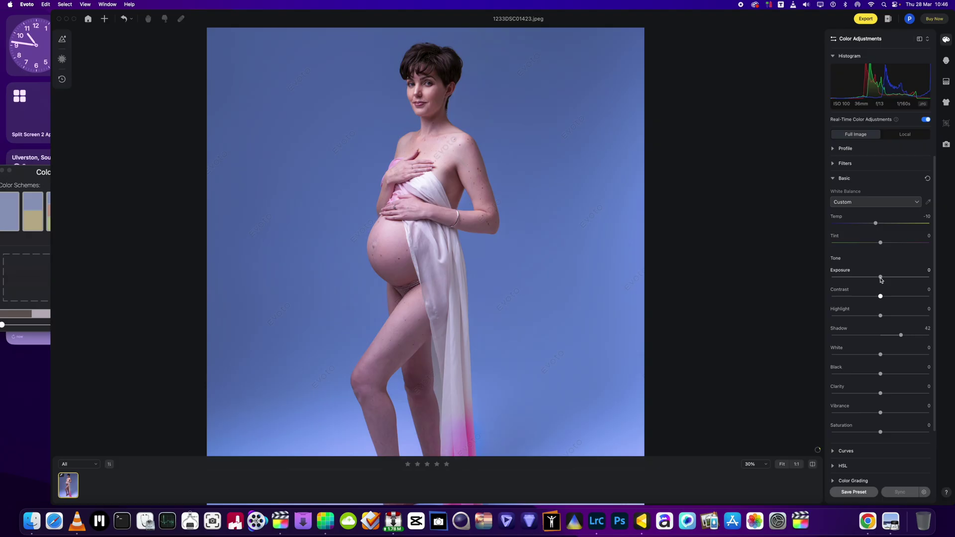